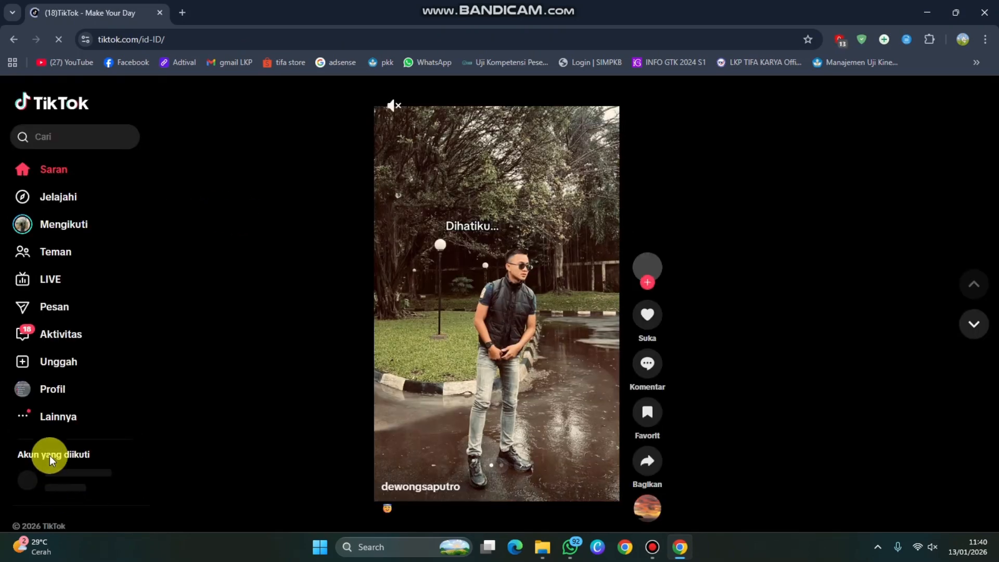
- Open the HeyLink.me bio link from the tifa_karya TikTok profile and look through the page's list of links
click(237, 480)
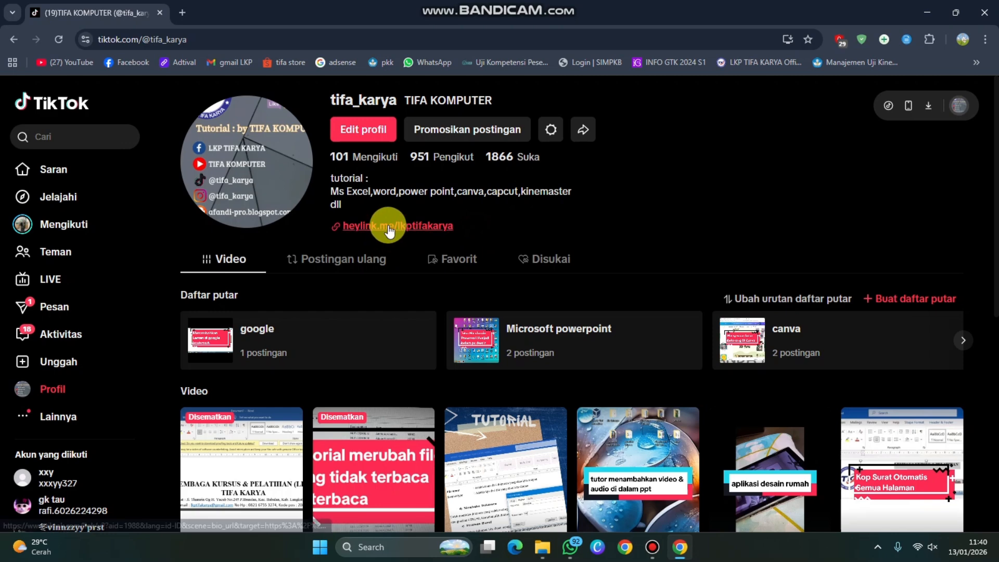
click(389, 225)
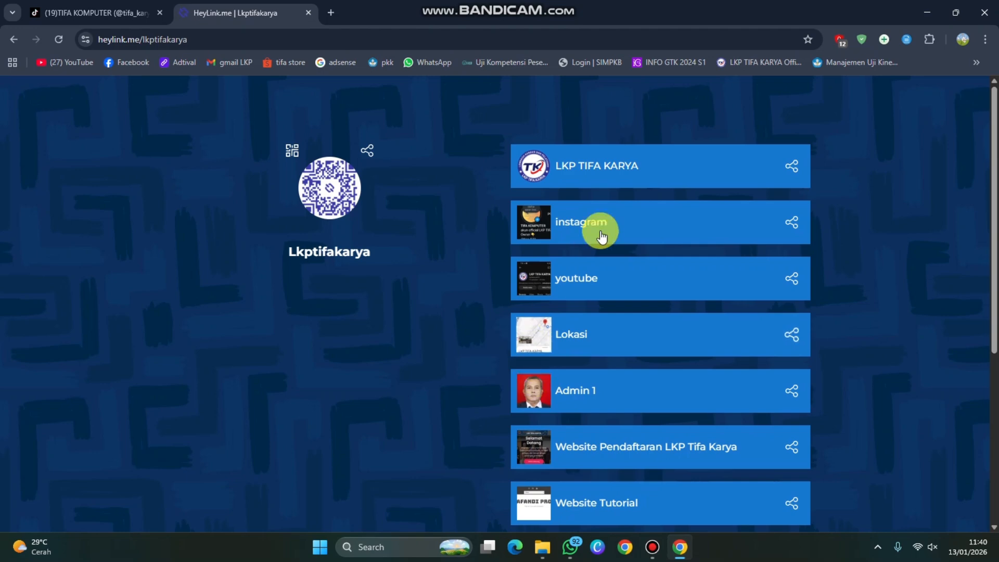
scroll(559, 320, down, 4)
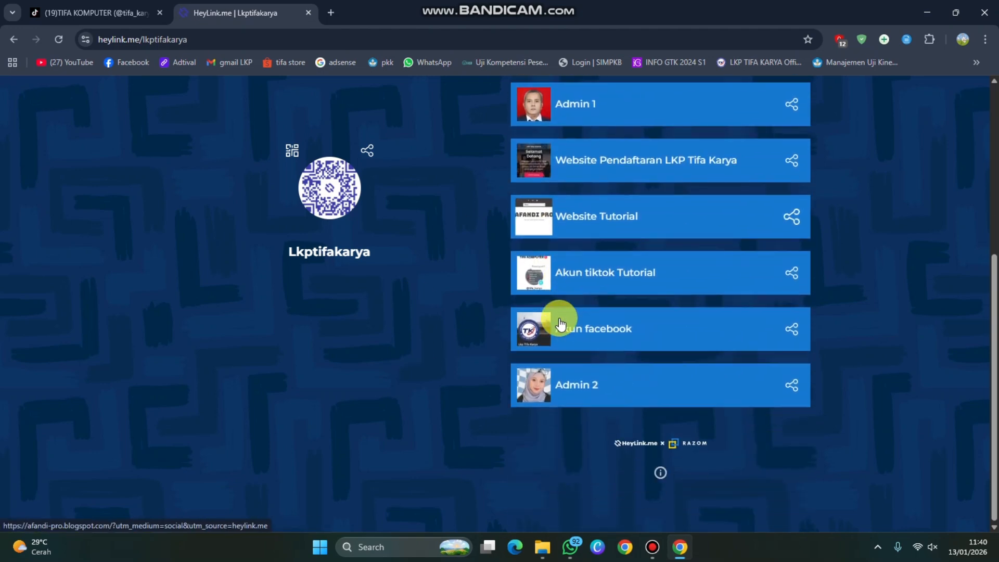
scroll(561, 320, up, 4)
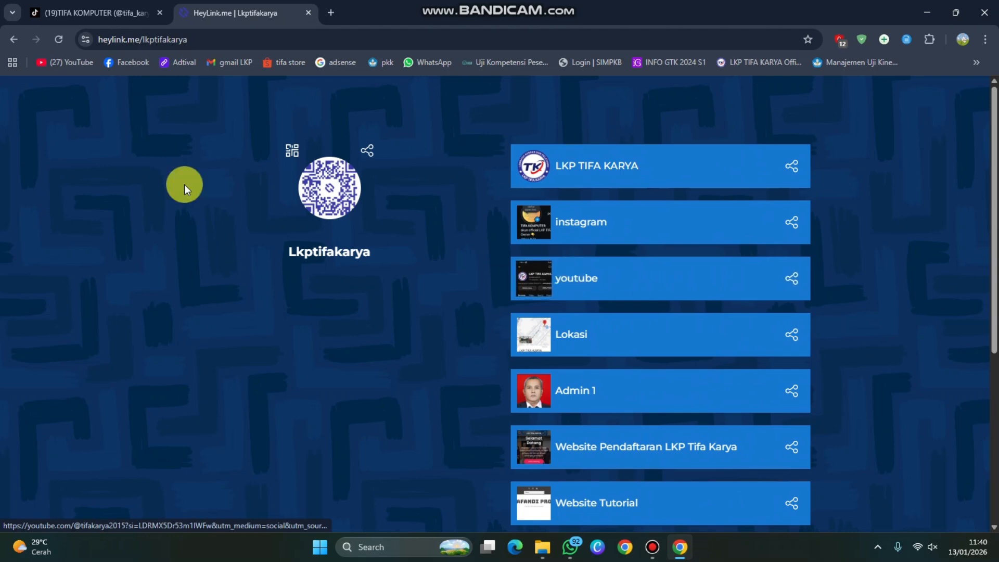
- Go to the HeyLink.me sign-up page and sign in with the LKP TIFA KARYA Google account
scroll(180, 237, down, 3)
scroll(187, 245, down, 2)
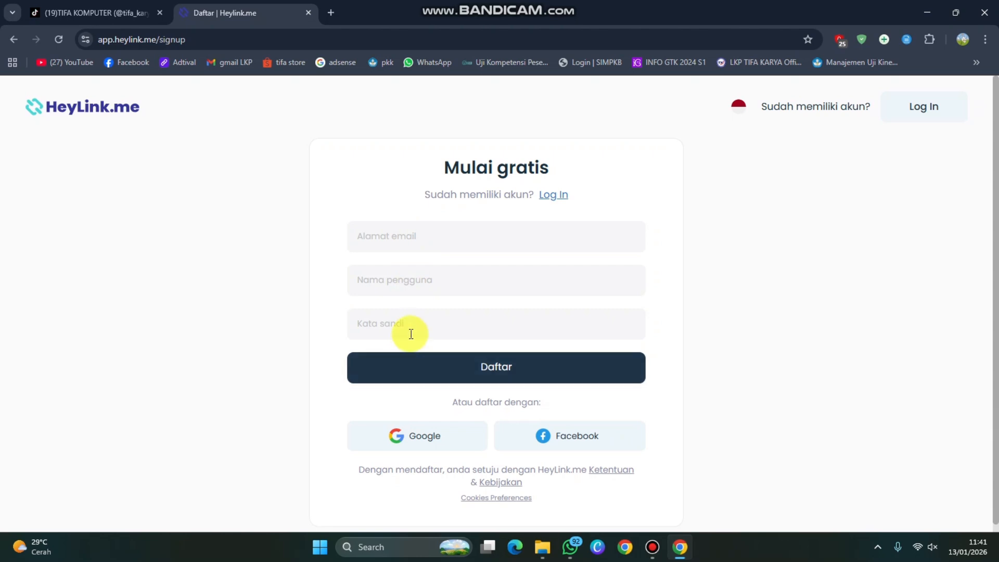
click(424, 441)
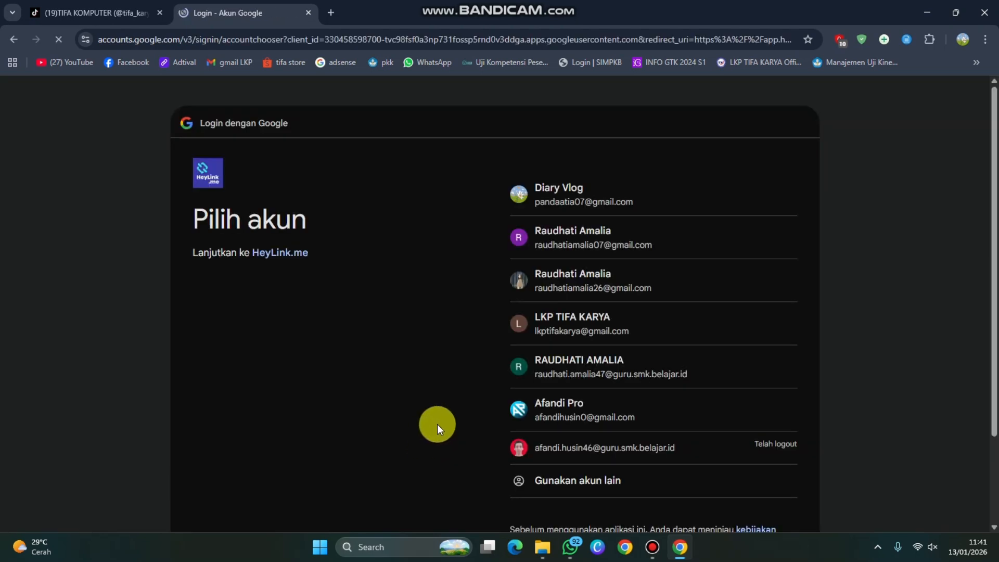
click(571, 324)
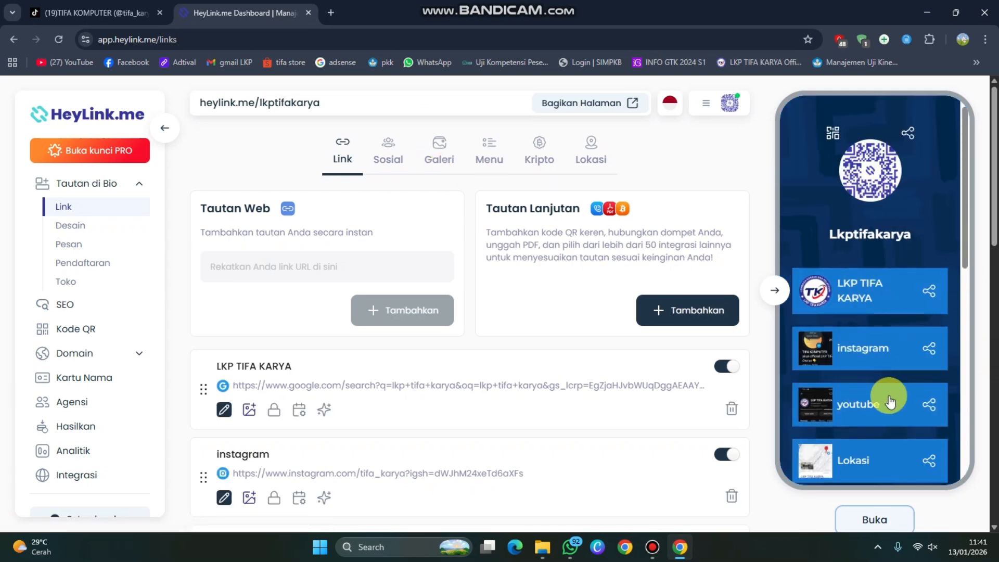
- Review the existing links in the phone preview and in the dashboard's link list
scroll(914, 373, down, 10)
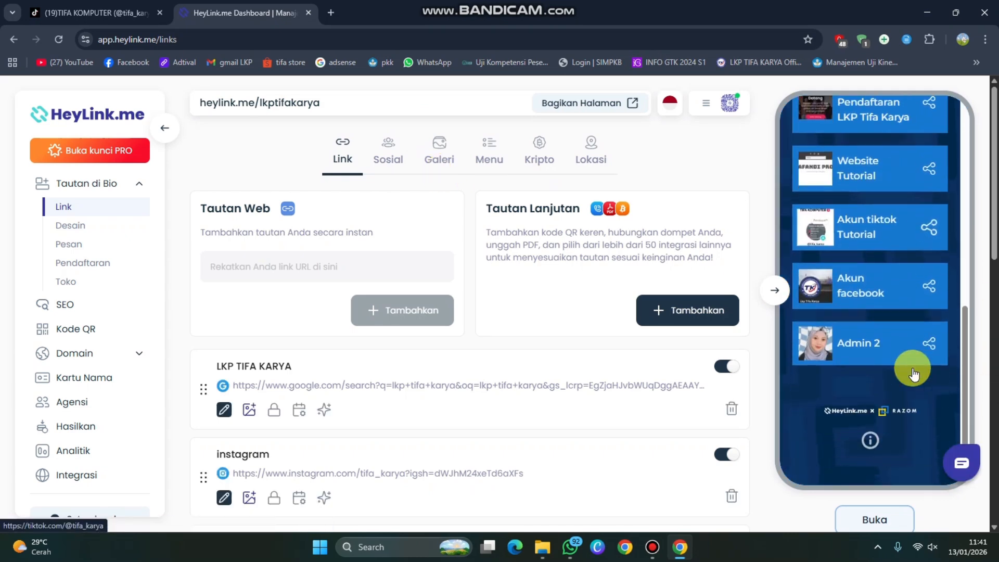
scroll(913, 366, up, 10)
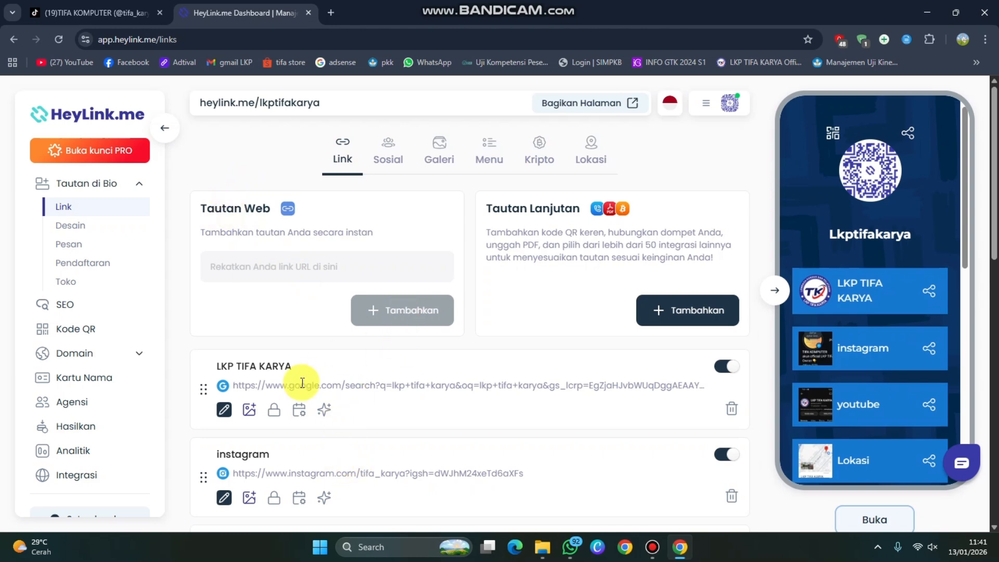
scroll(302, 383, down, 7)
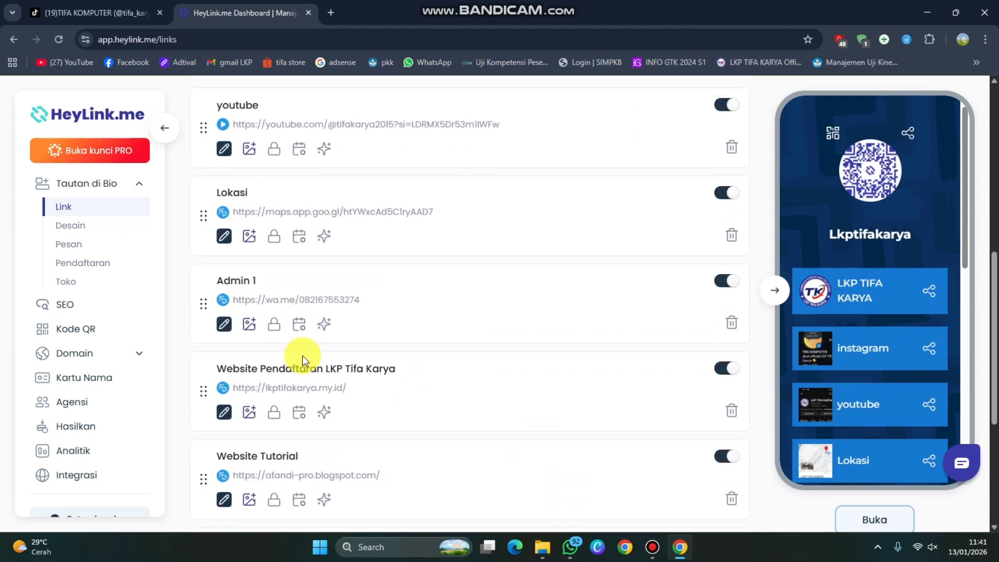
scroll(302, 357, down, 4)
scroll(306, 358, up, 11)
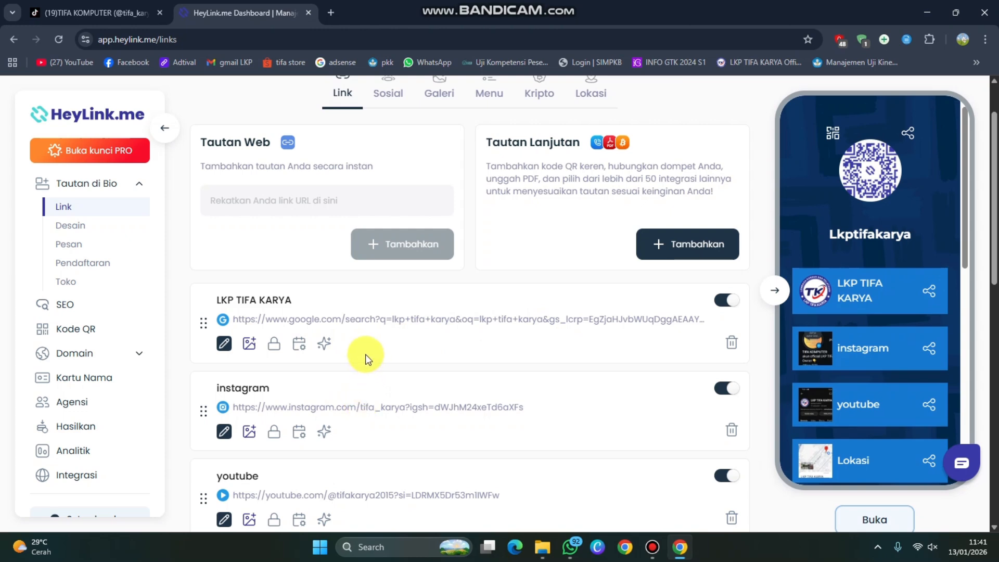
- Inspect the LKP TIFA KARYA link's title, thumbnail image and description option without changing them
click(295, 300)
click(281, 300)
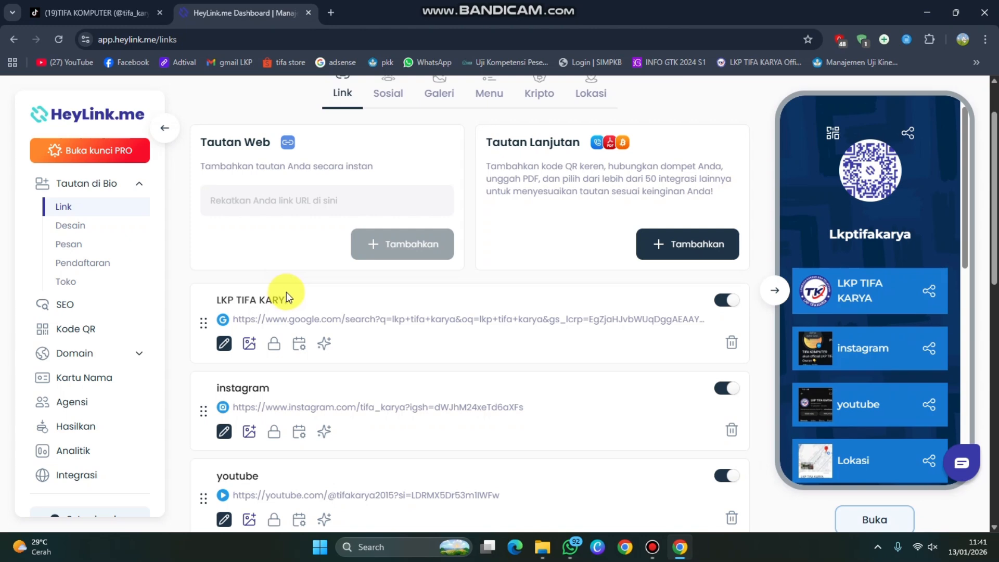
click(268, 300)
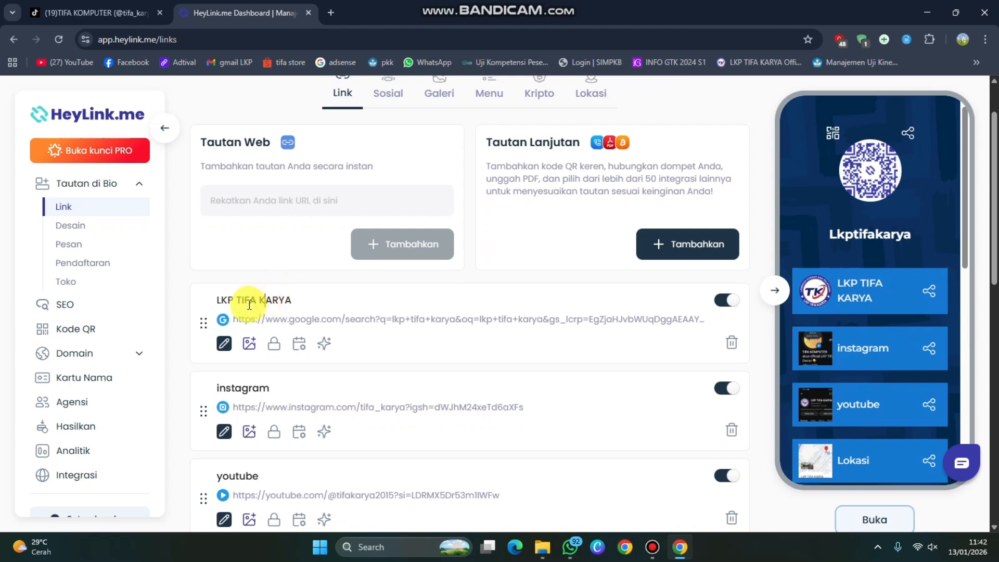
click(248, 345)
mouse_move(248, 422)
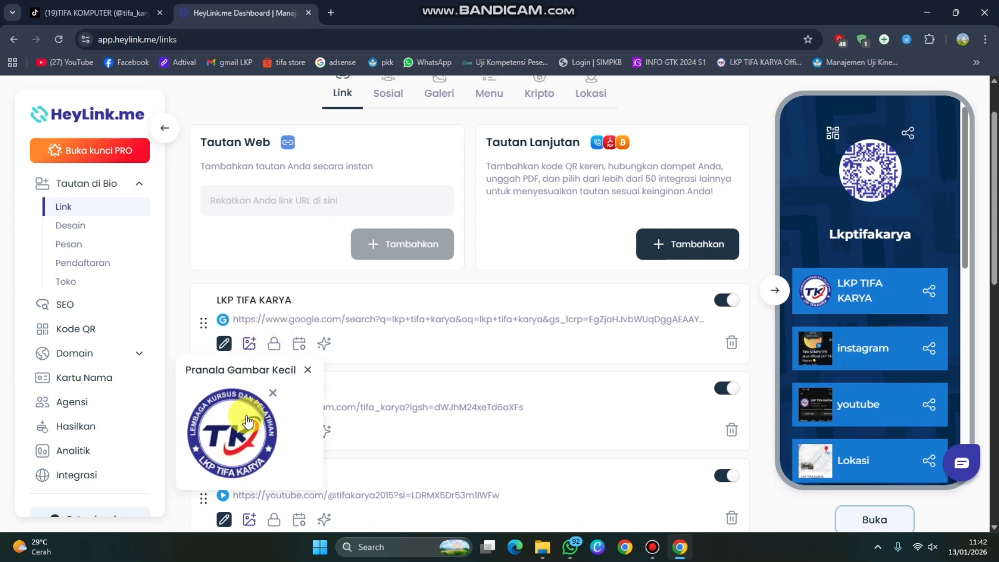
click(225, 346)
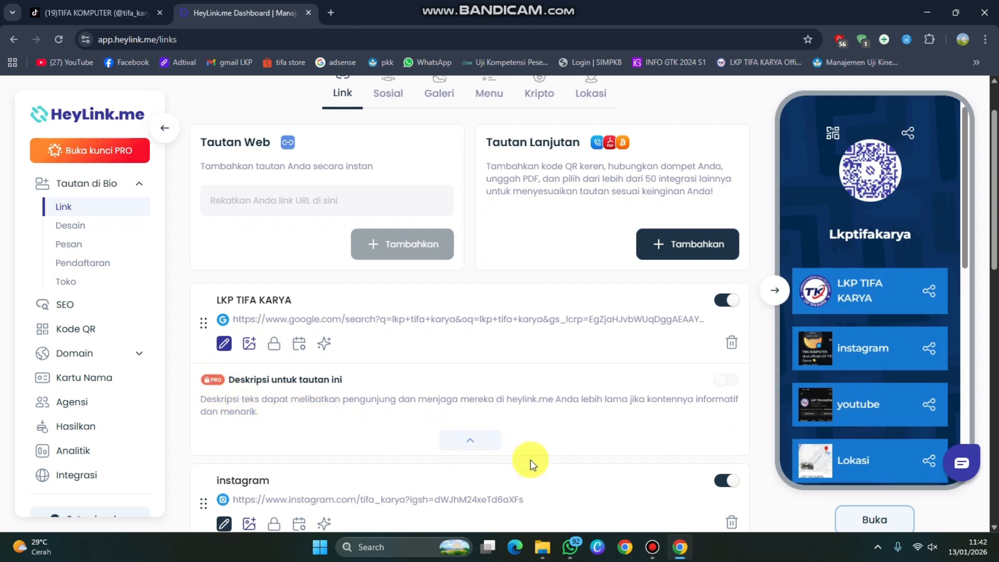
click(468, 440)
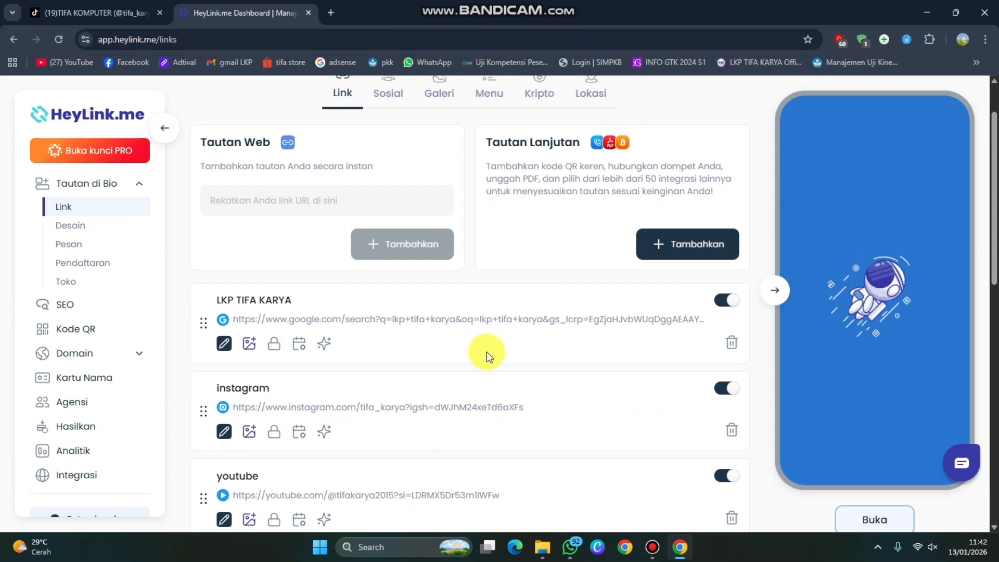
- Look over the remaining links, the popular social link choices and the slider types available for the gallery
scroll(486, 351, down, 2)
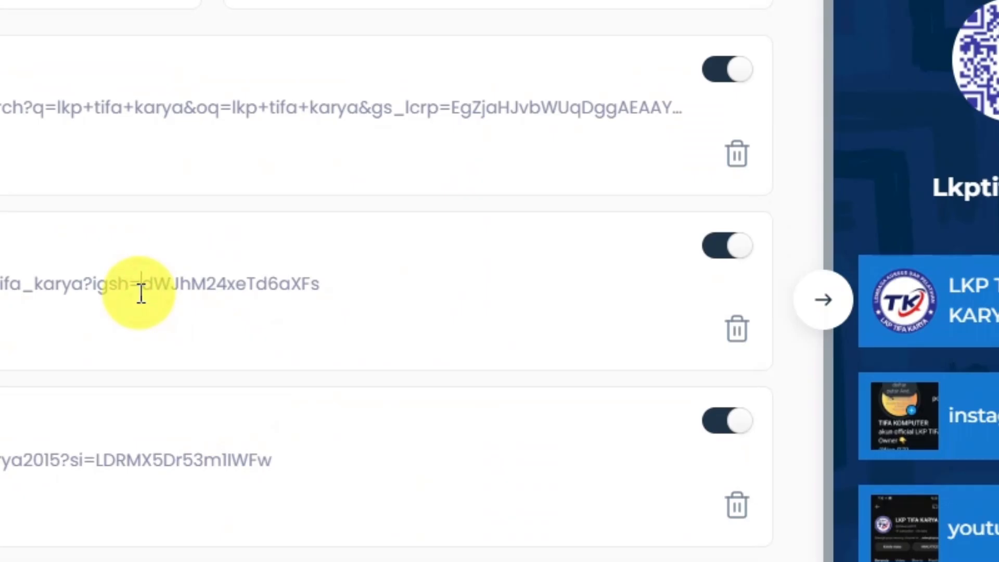
scroll(141, 294, down, 10)
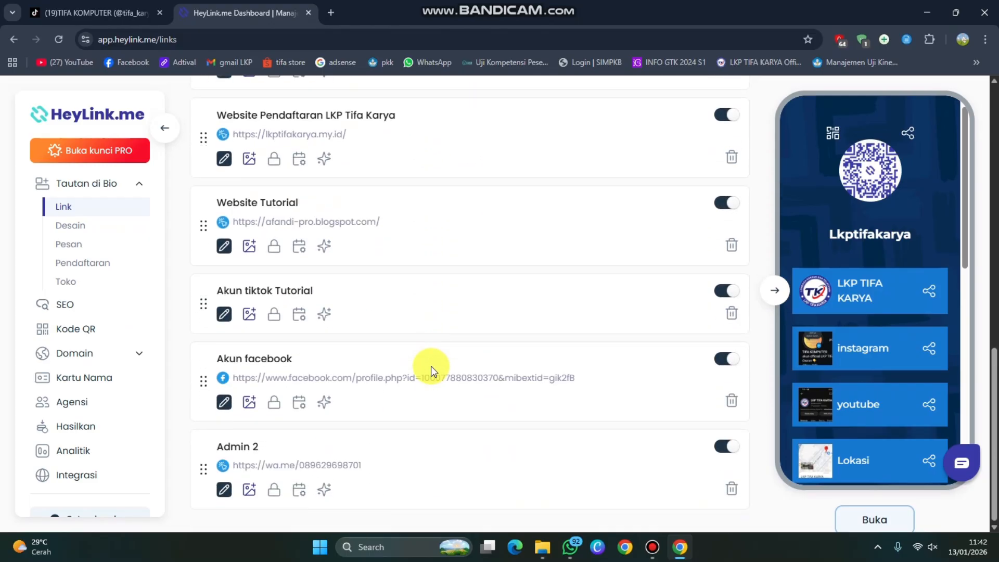
scroll(432, 370, up, 10)
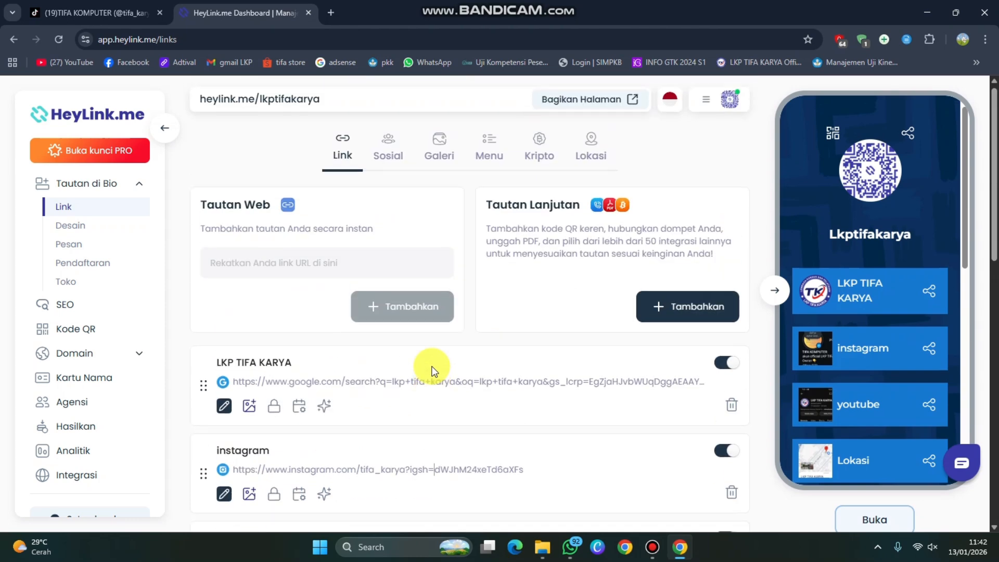
click(380, 154)
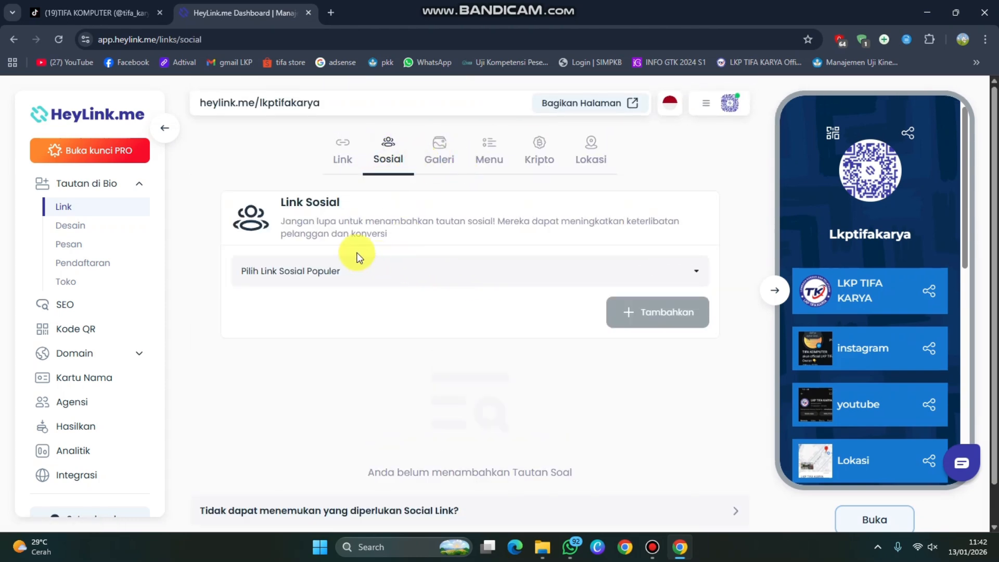
click(366, 273)
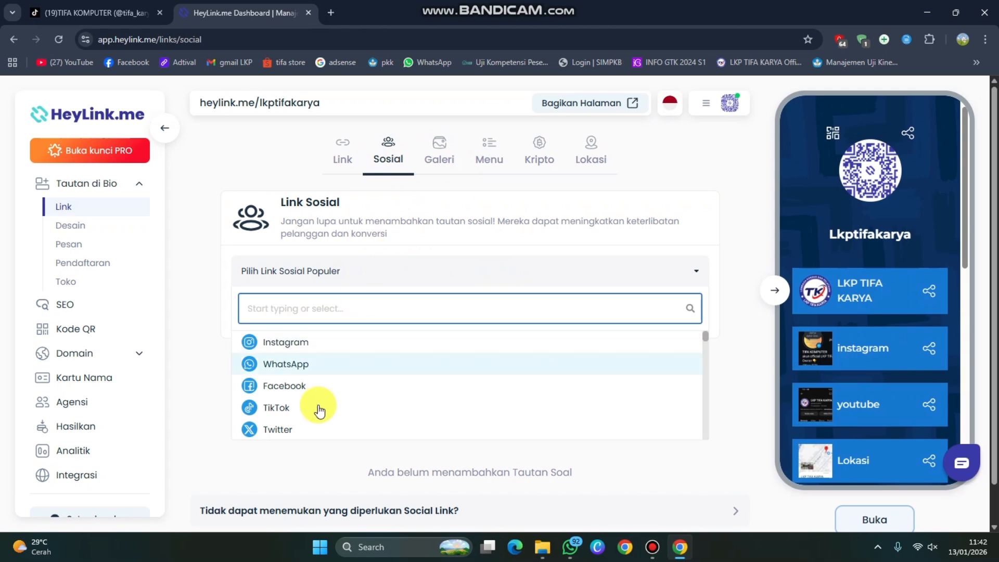
scroll(319, 408, down, 5)
scroll(321, 410, down, 8)
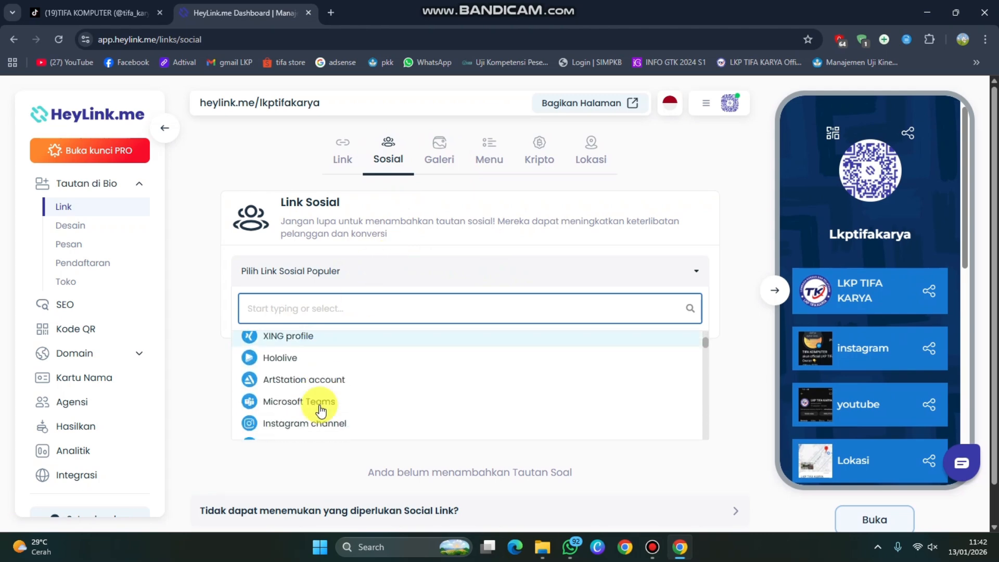
scroll(320, 409, down, 10)
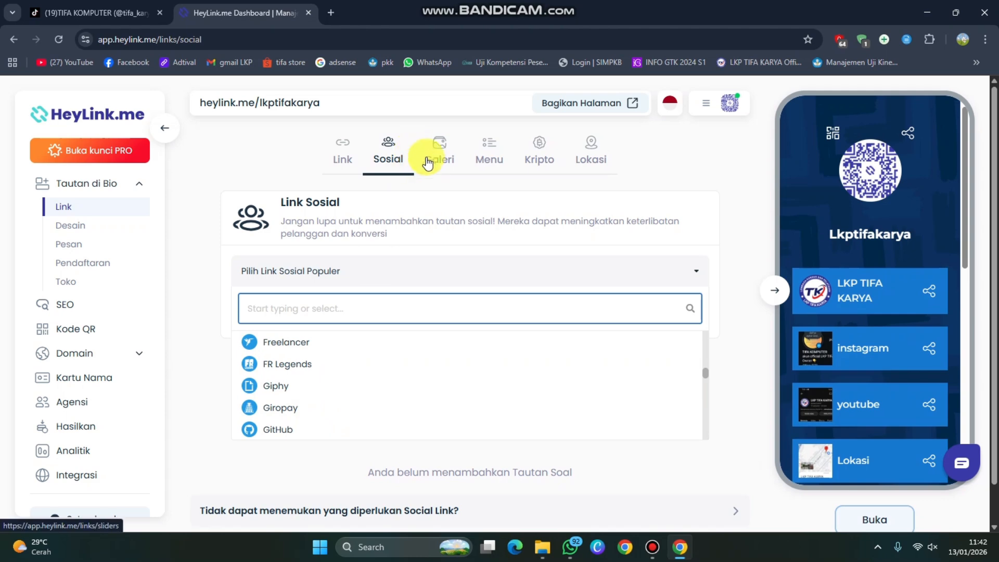
click(439, 151)
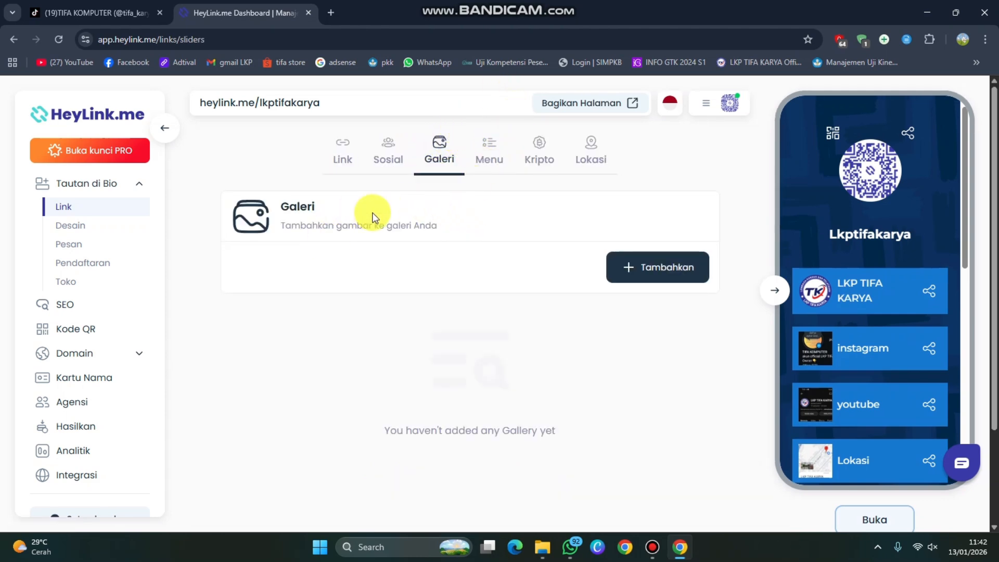
click(644, 271)
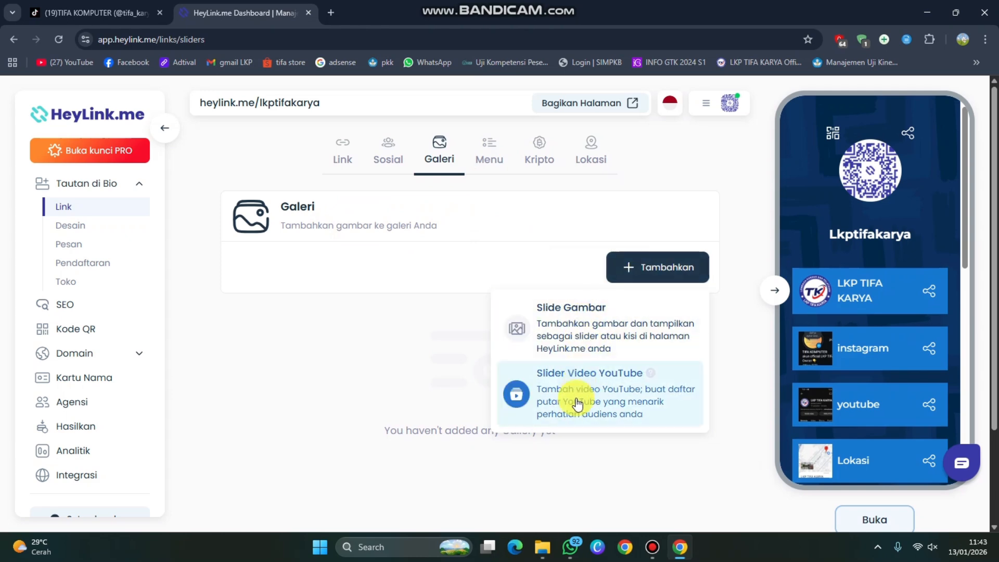
- Add a new blank menu or price list and review its item, price and currency fields
click(480, 153)
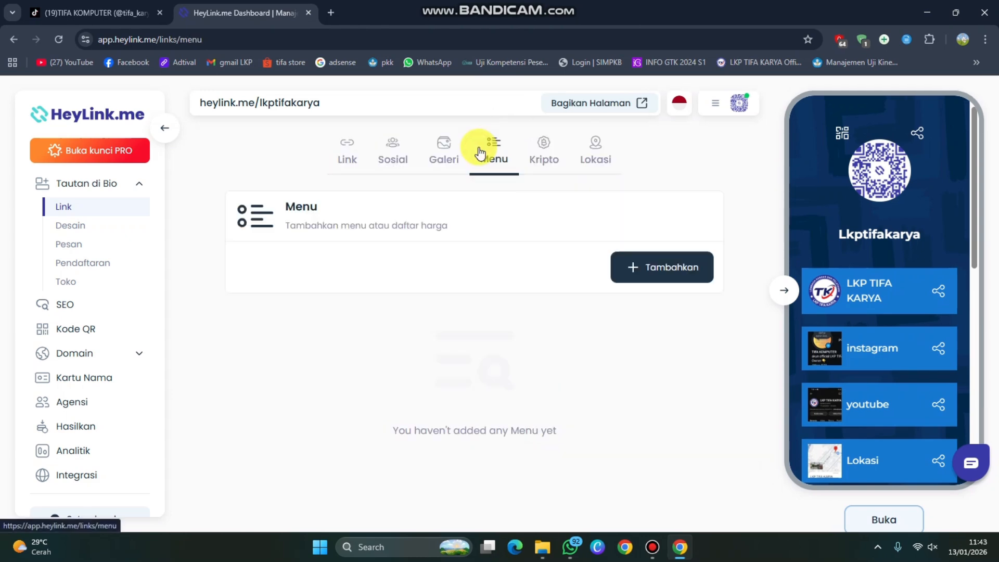
click(643, 268)
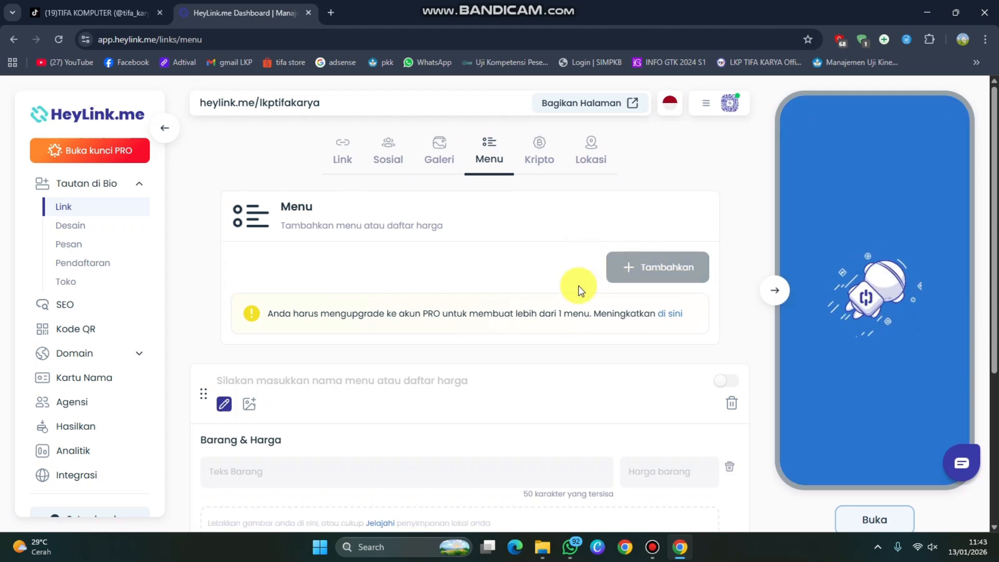
scroll(437, 331, down, 2)
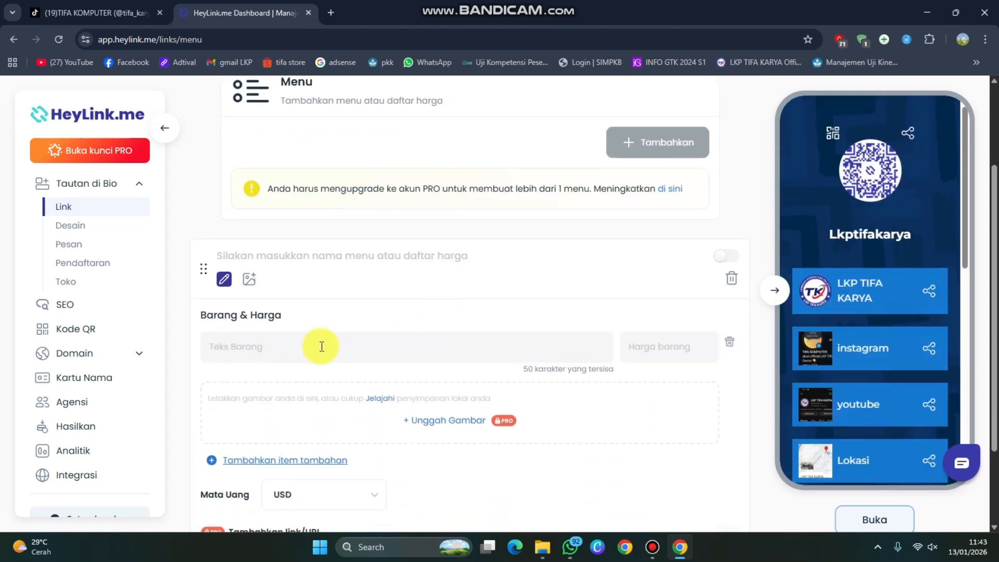
scroll(341, 350, down, 2)
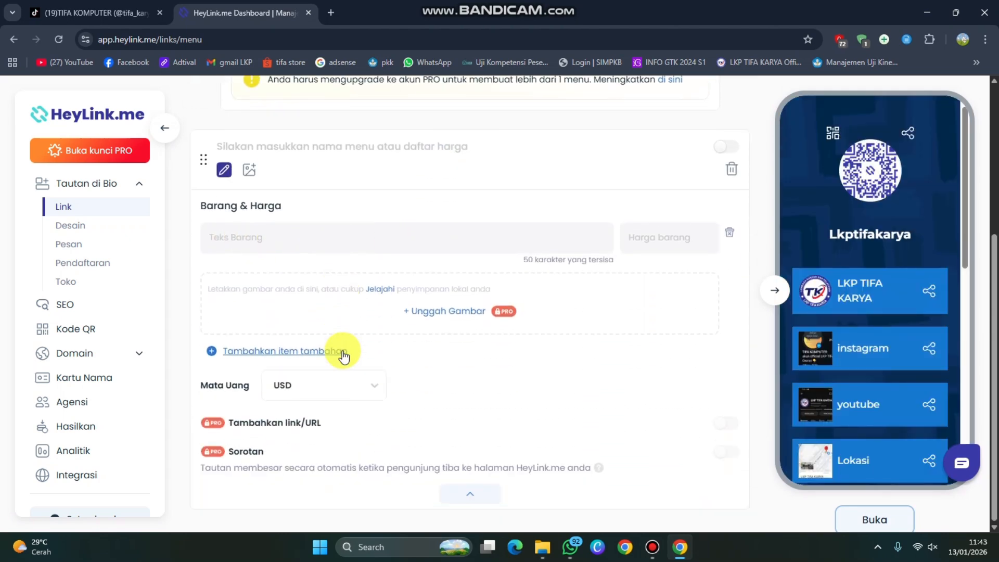
scroll(341, 351, up, 5)
- Examine the popular cryptocurrency choices for crypto links and the address field for adding a location
click(538, 151)
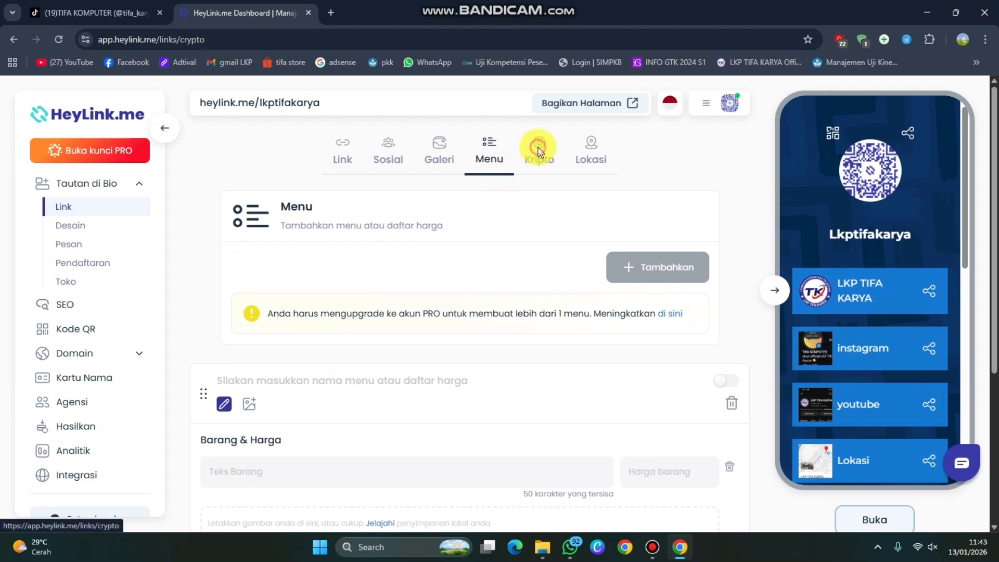
click(650, 271)
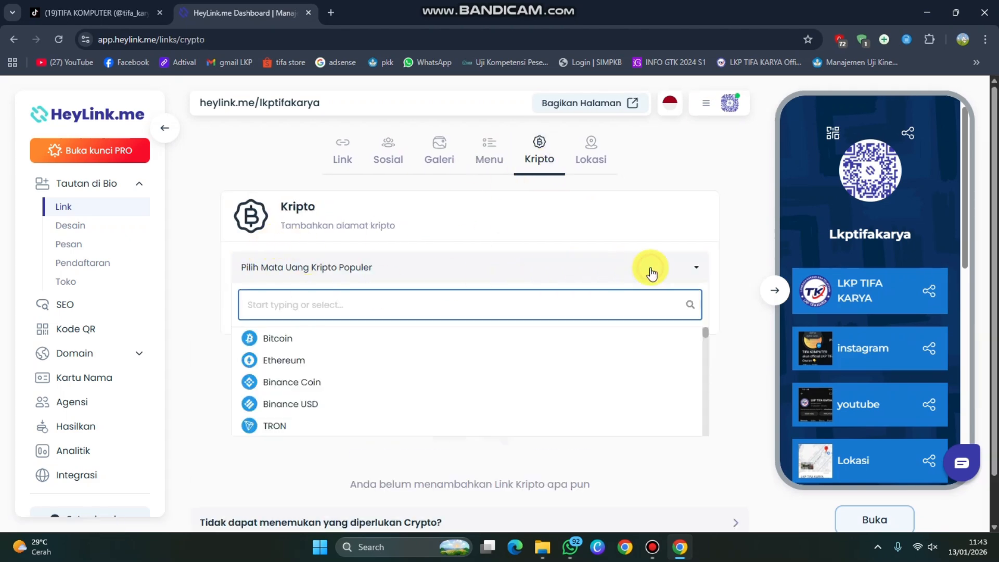
scroll(453, 391, down, 3)
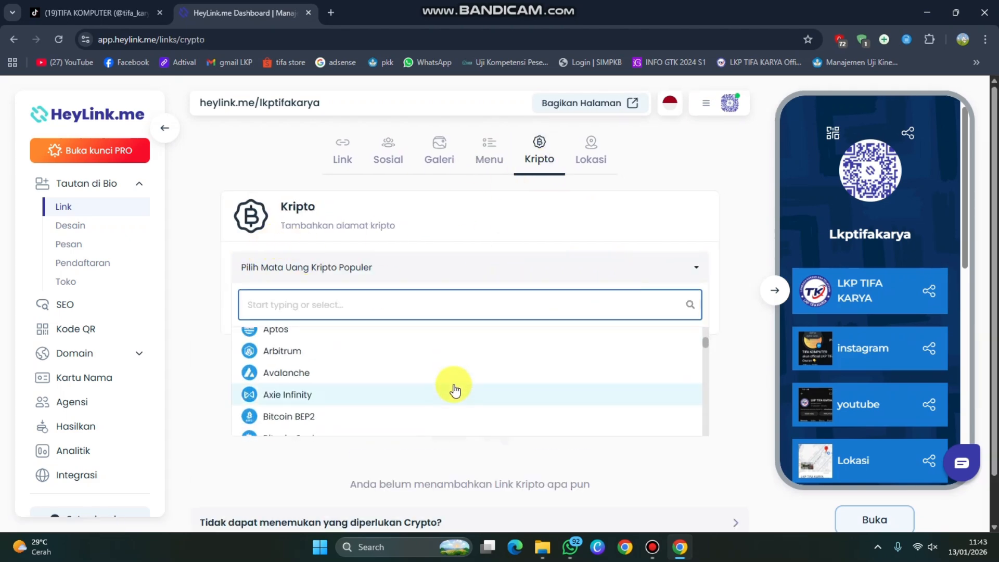
scroll(453, 364, up, 3)
click(592, 150)
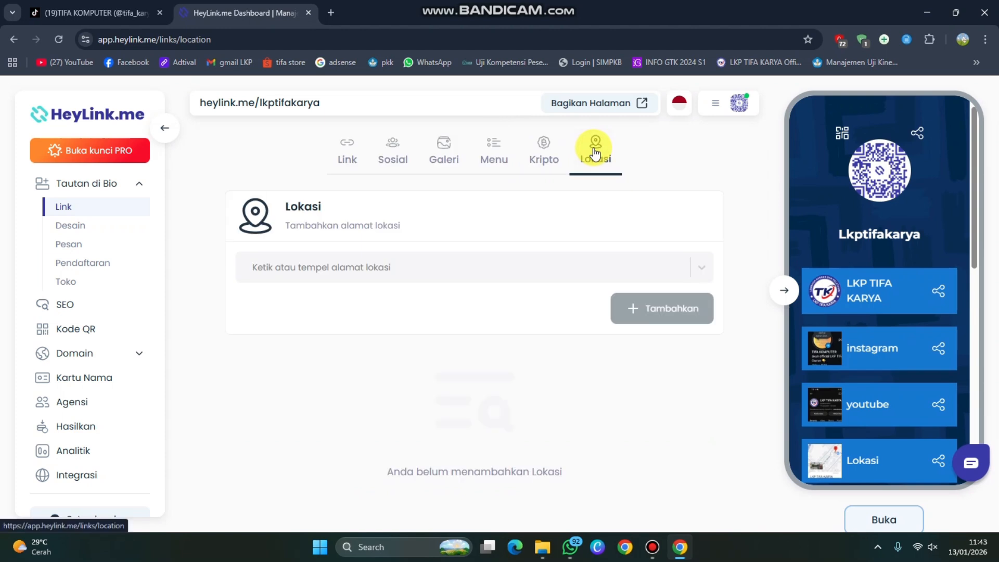
click(704, 268)
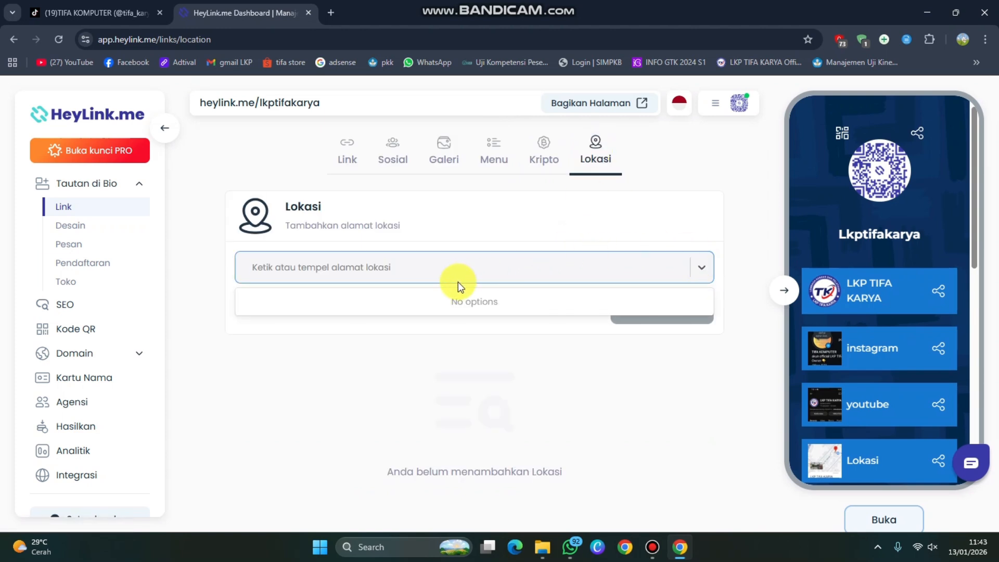
click(508, 346)
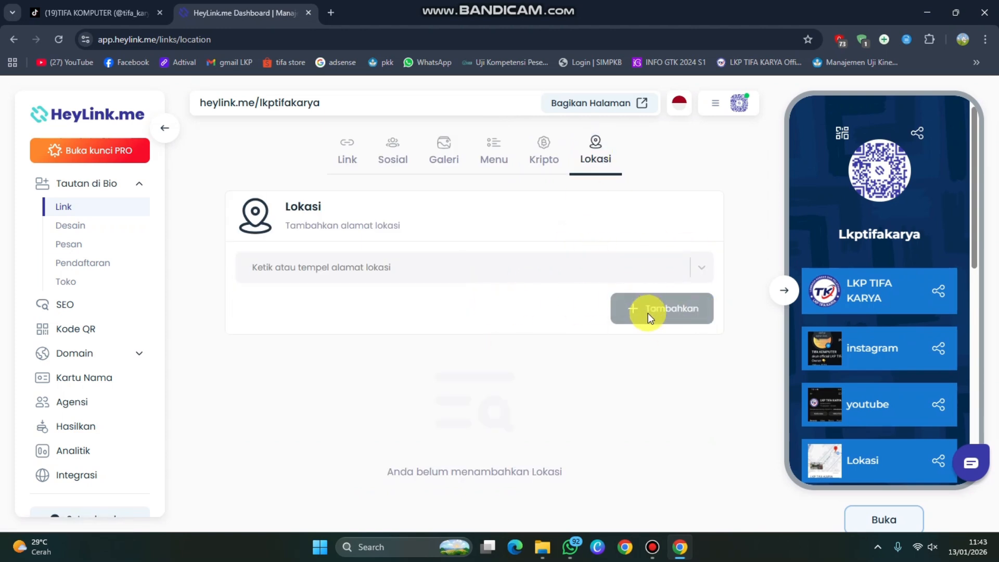
- Open the bio link's Desain settings and review the sections offered for quick jumping
click(84, 231)
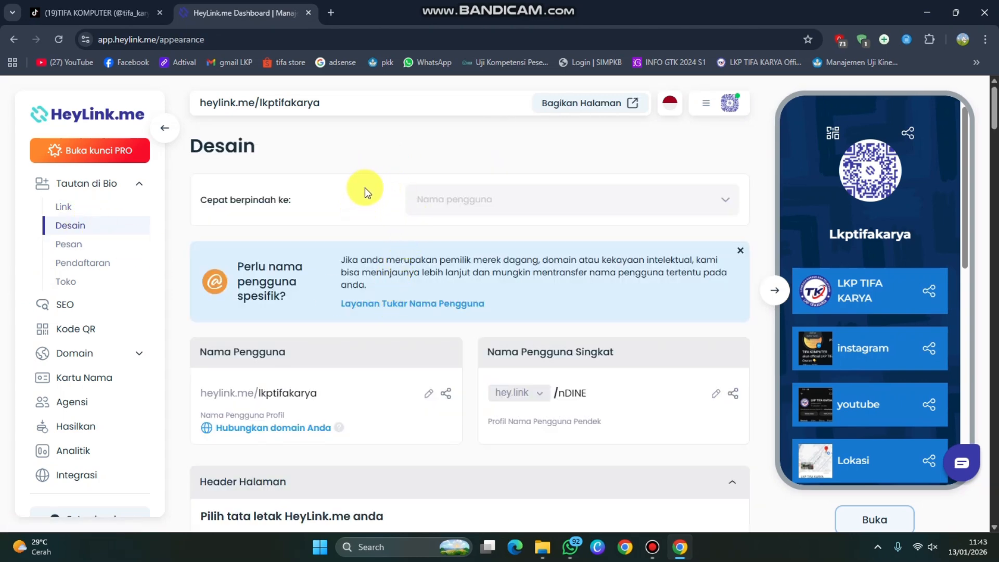
click(726, 203)
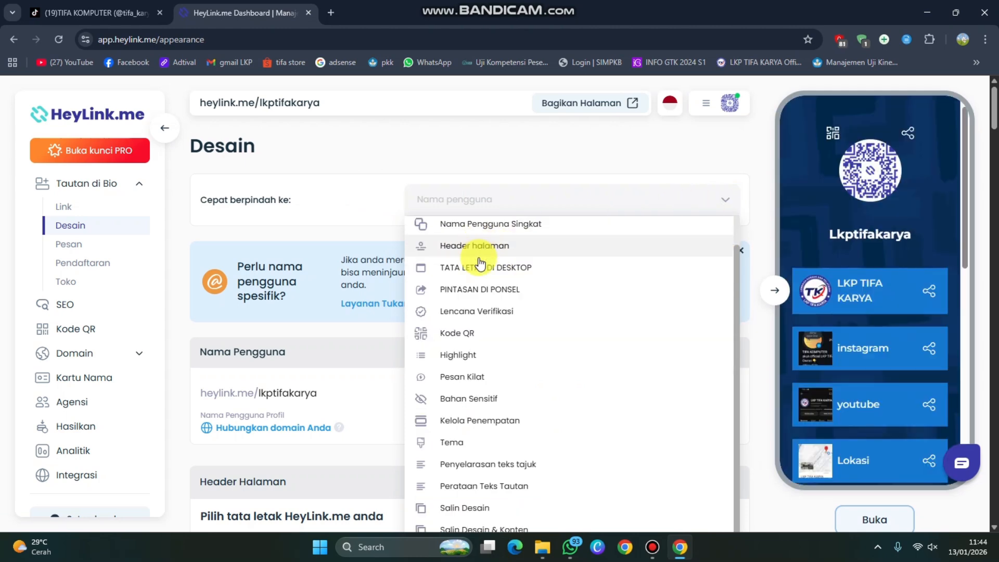
scroll(479, 293, up, 1)
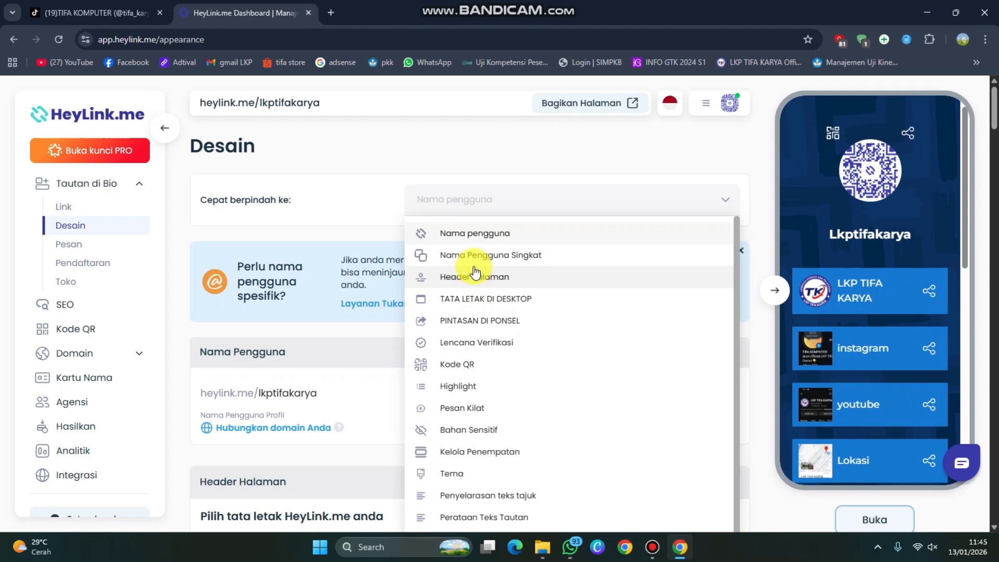
click(291, 145)
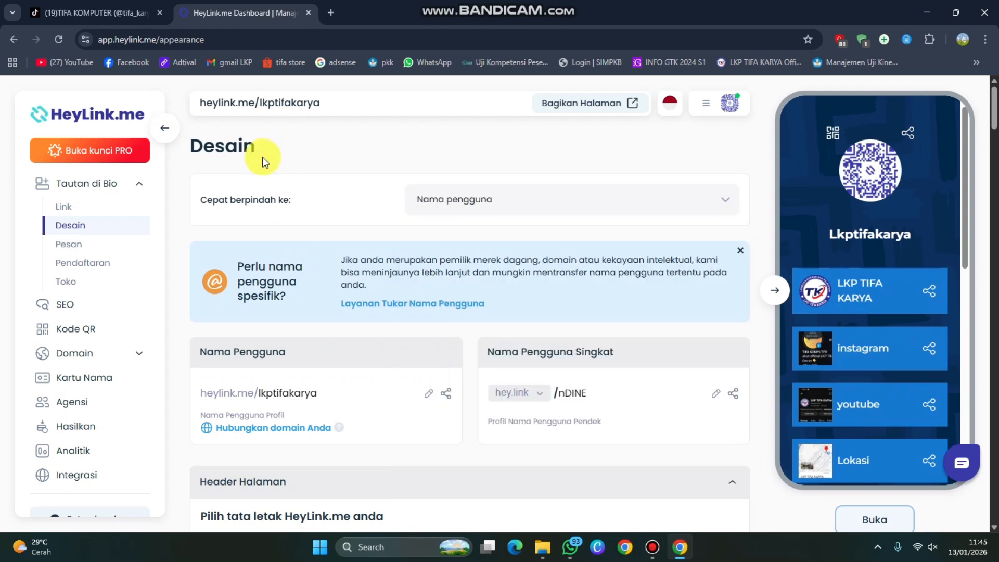
- Try the Gambar Sampul header layout and the combined Gambar sampul & avatar layout for the page
scroll(410, 396, down, 2)
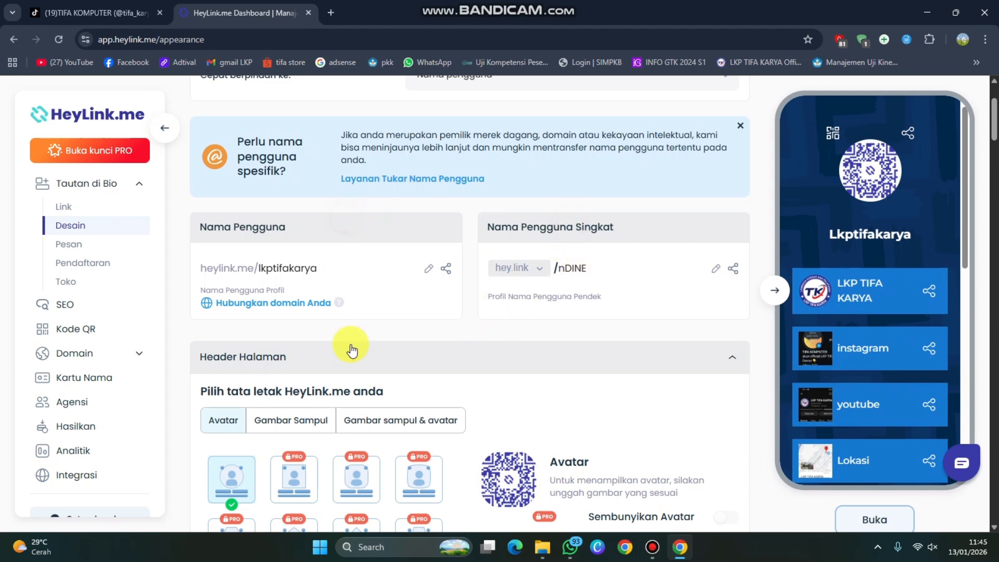
scroll(350, 348, down, 2)
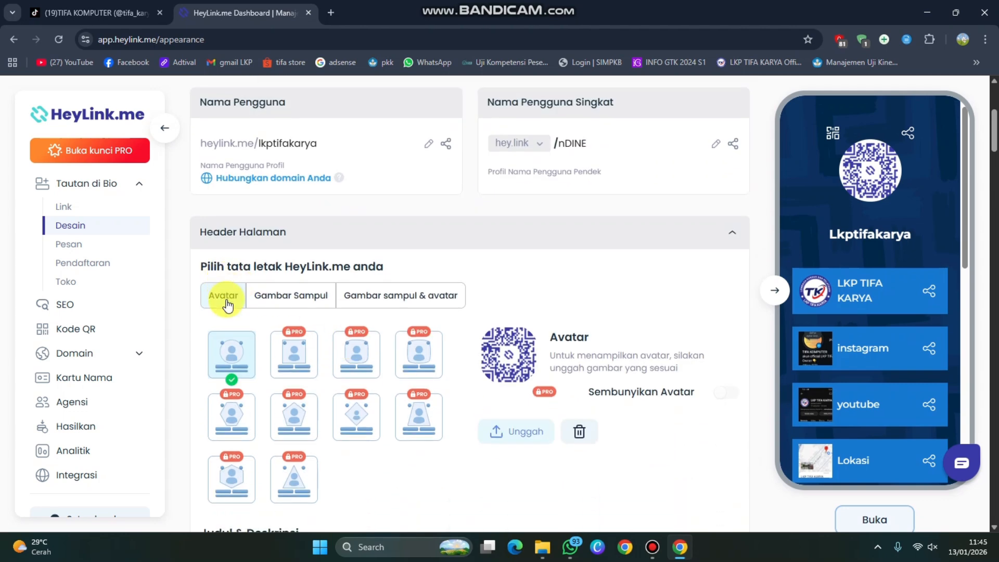
click(318, 297)
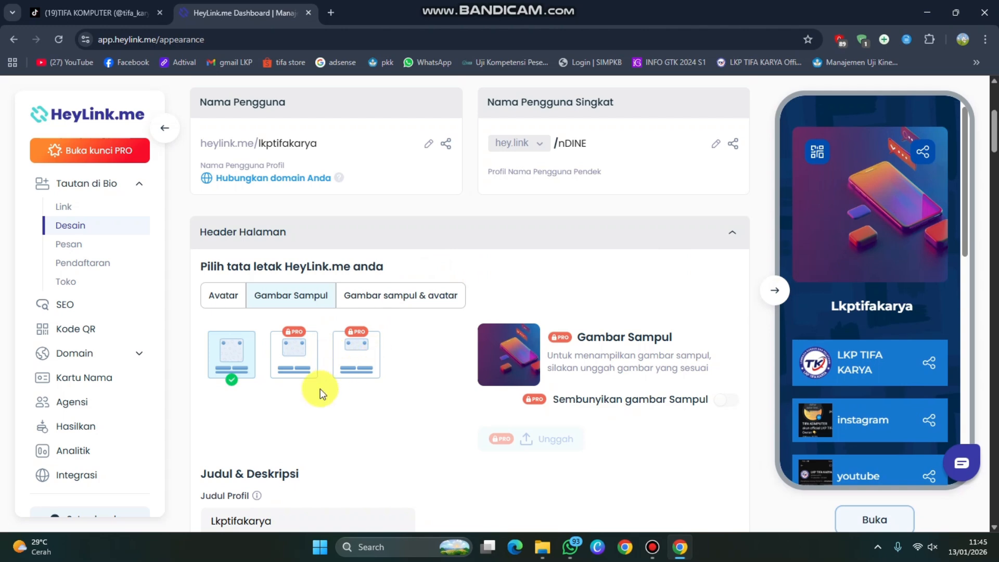
click(407, 299)
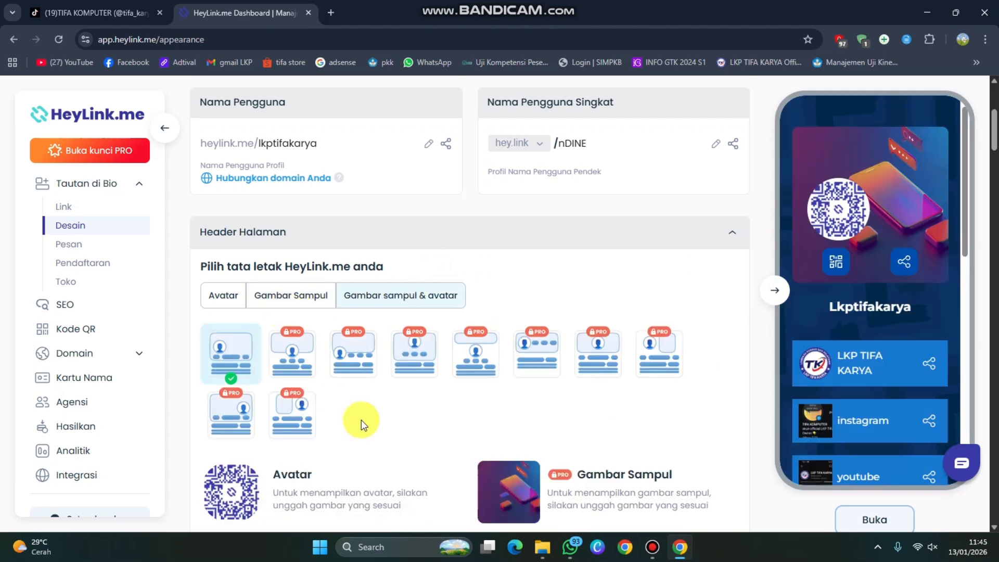
- Review the avatar upload, profile title, description and header icon settings, keeping Kolom tunggal as the desktop layout
scroll(357, 419, down, 5)
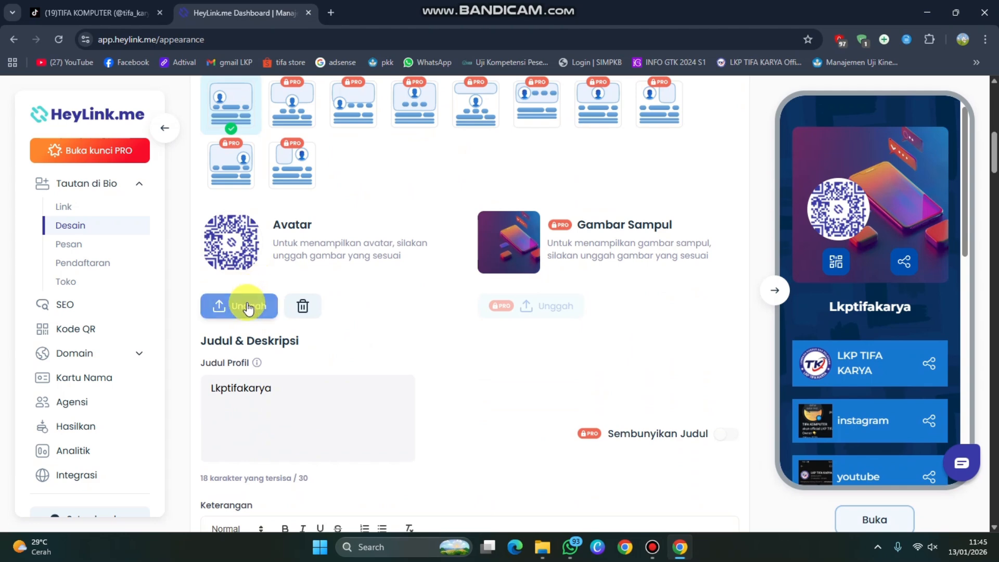
scroll(341, 401, down, 1)
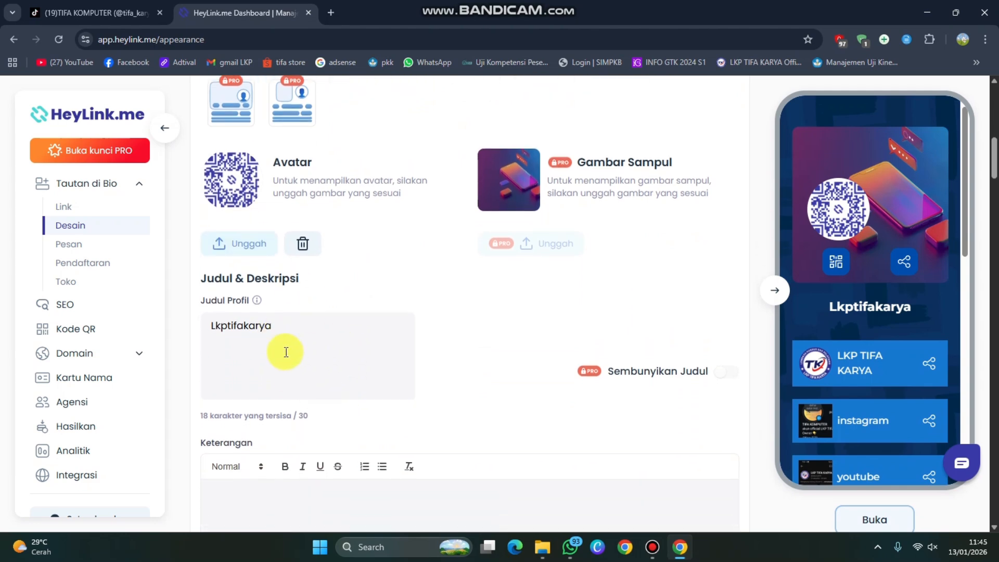
scroll(380, 411, down, 2)
scroll(382, 416, down, 3)
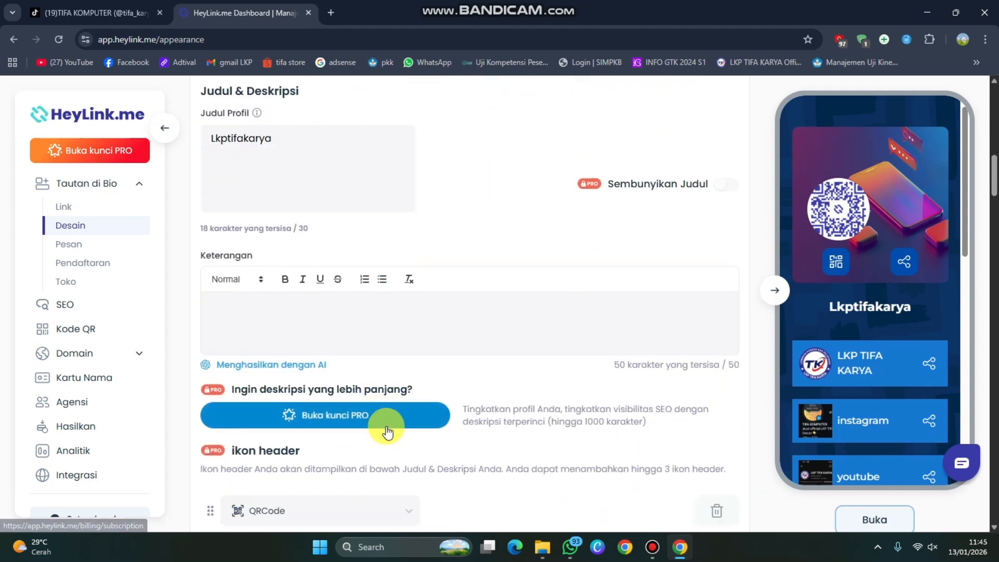
scroll(390, 417, down, 10)
click(319, 247)
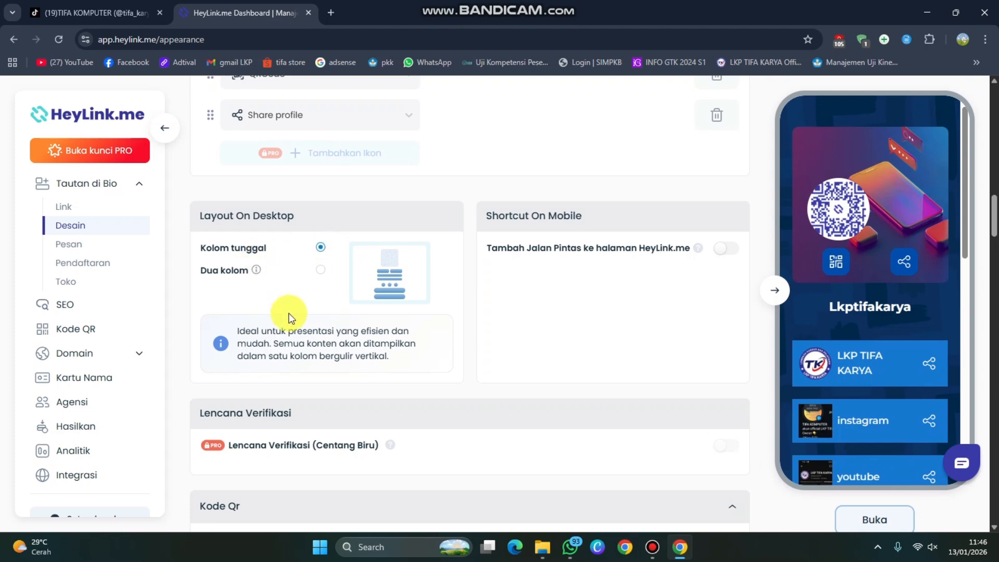
- Review the verification badge and QR code settings and show the QR code's download formats
scroll(291, 319, down, 1)
scroll(291, 319, down, 5)
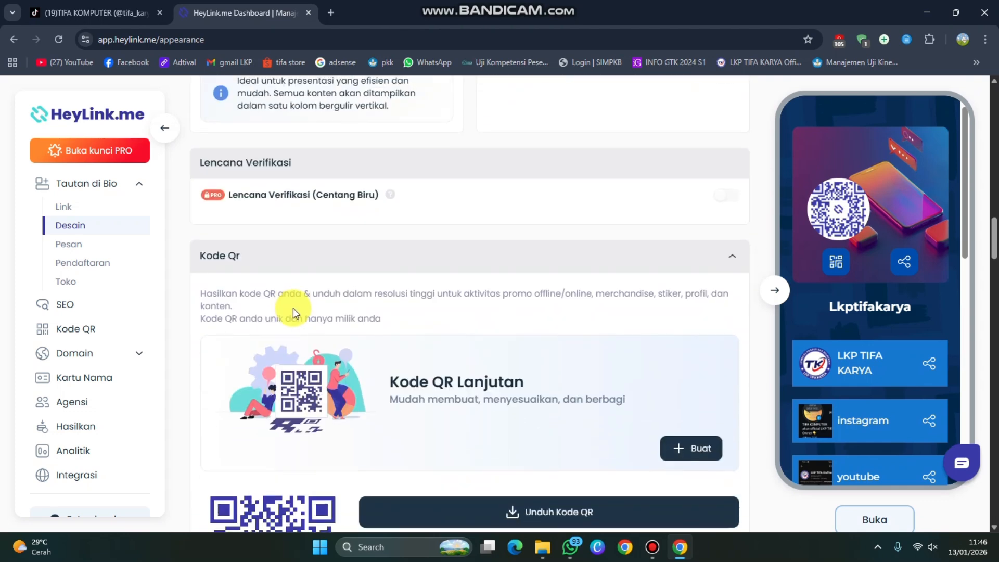
scroll(318, 312, down, 1)
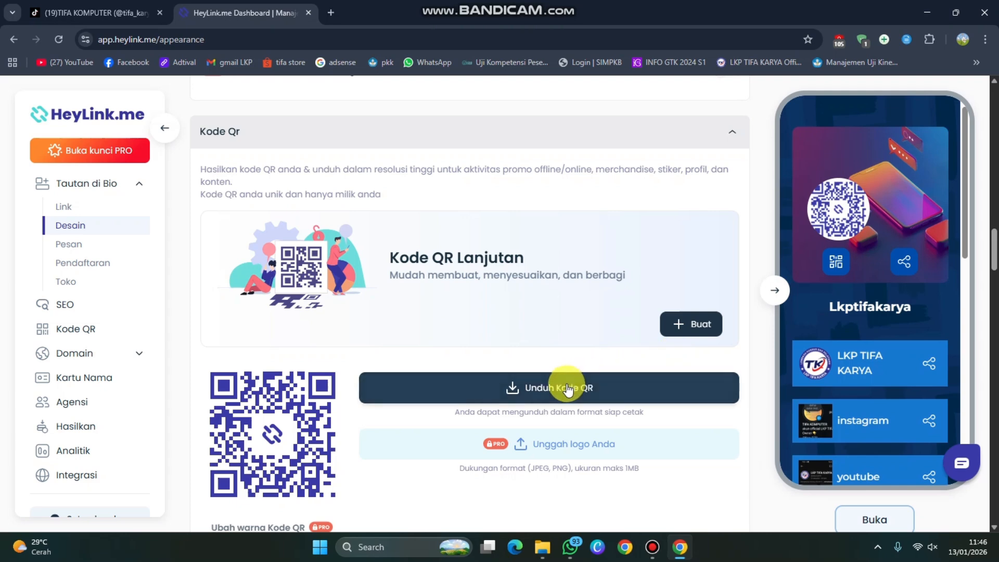
click(567, 388)
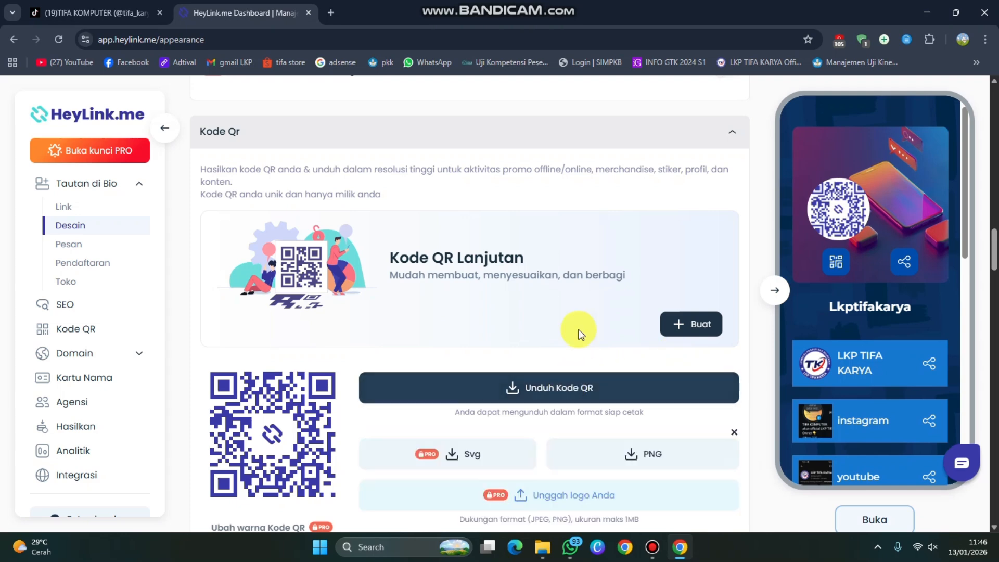
- Look over the highlight, flash message, sensitive content and placement settings down to the Tema section
scroll(582, 353, down, 3)
scroll(536, 395, down, 14)
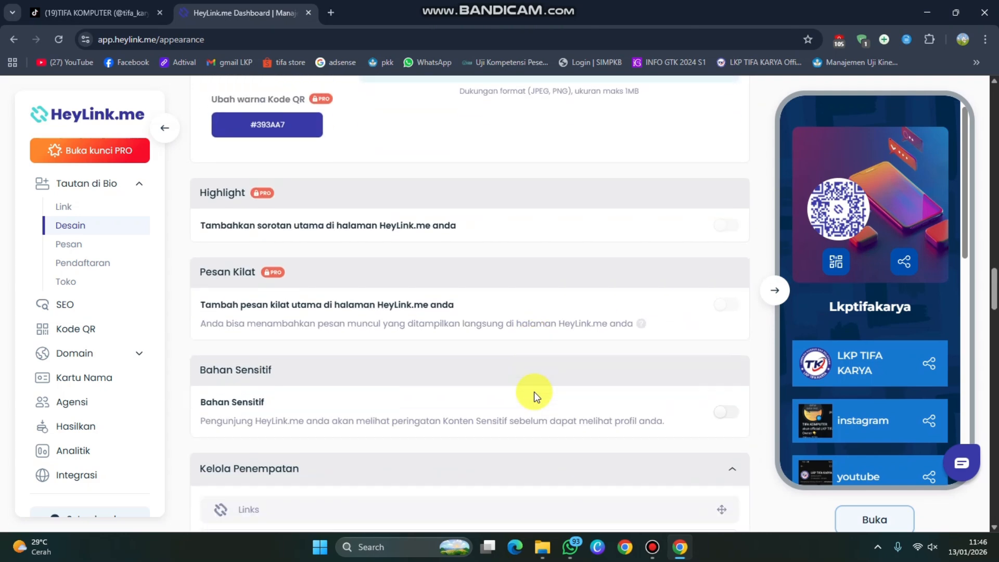
scroll(520, 385, down, 3)
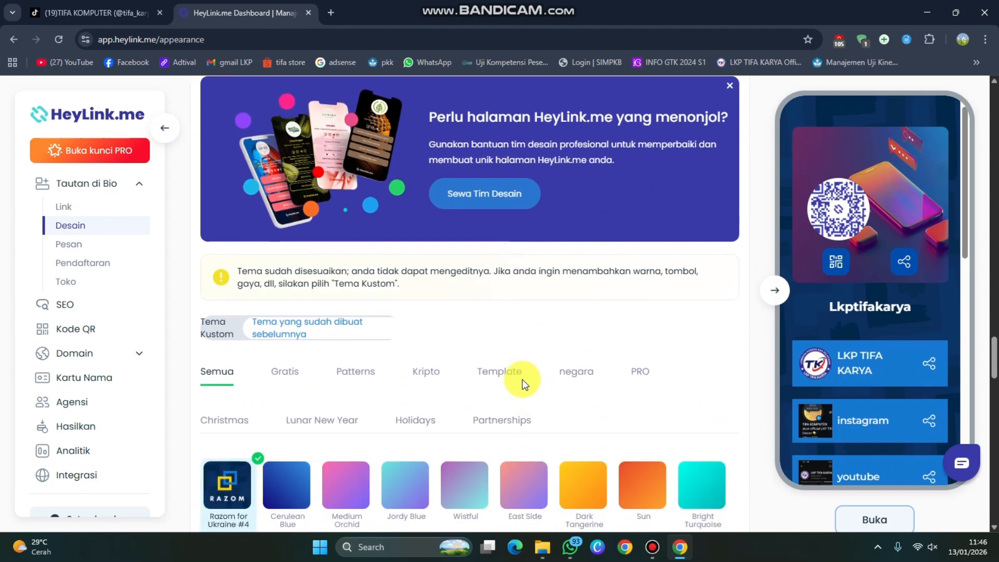
scroll(364, 333, up, 6)
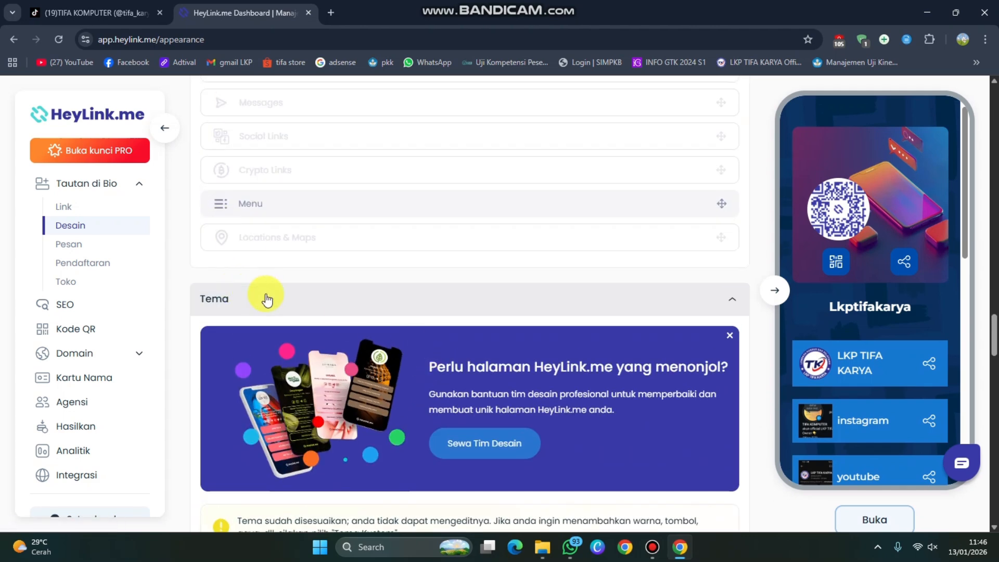
scroll(275, 312, down, 6)
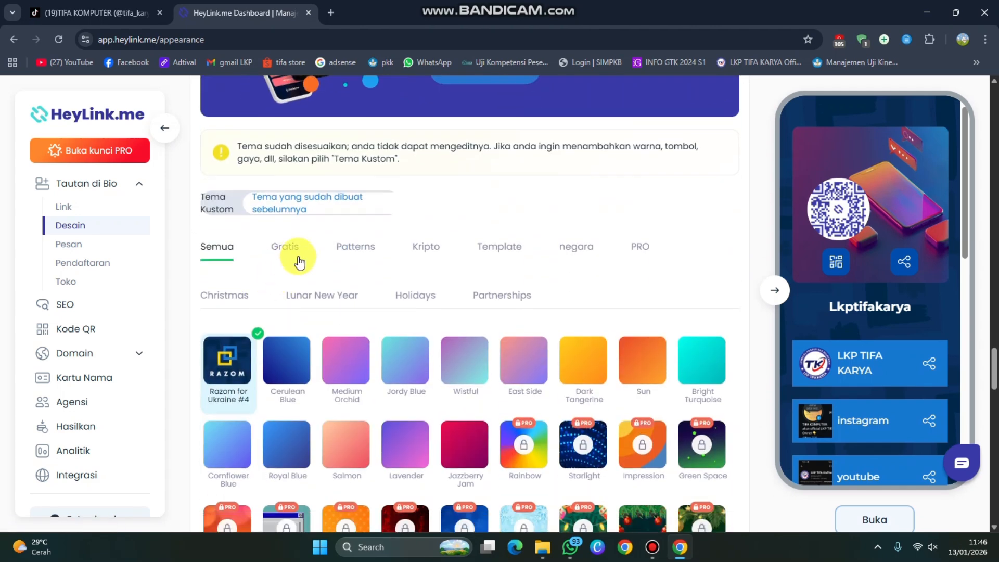
- Filter the theme gallery to Gratis and expand it to list all the free themes
click(299, 252)
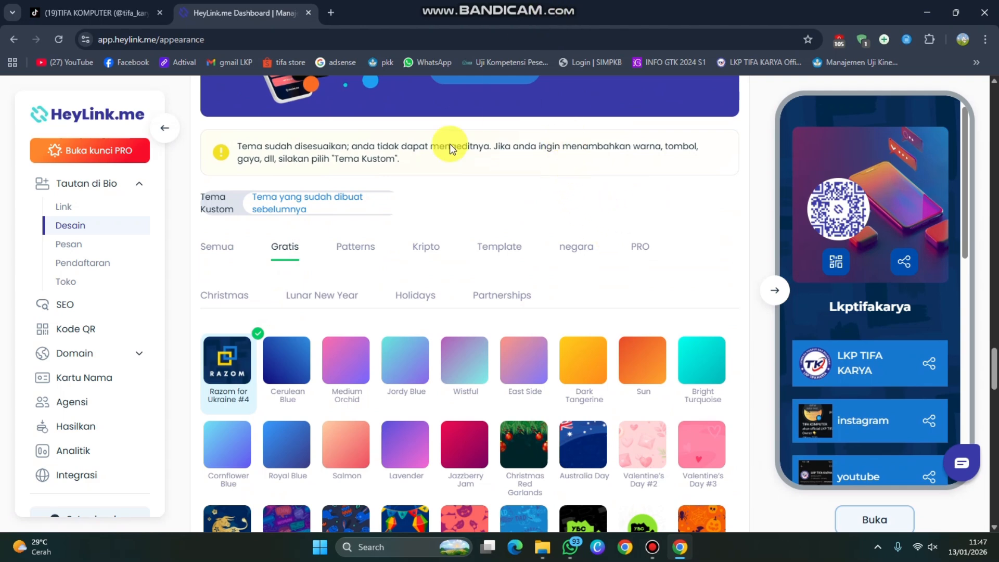
scroll(357, 229, down, 2)
scroll(358, 234, down, 5)
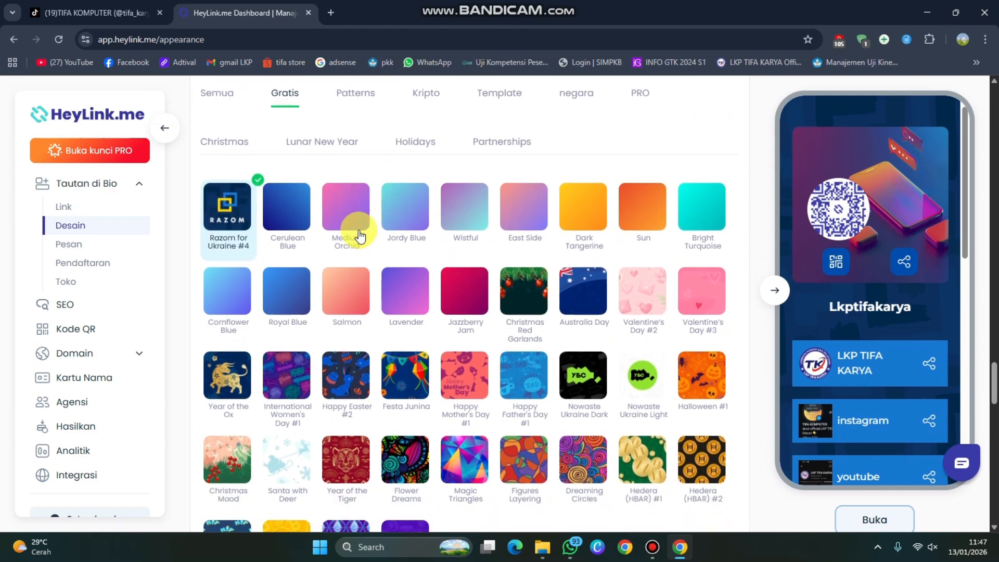
click(505, 419)
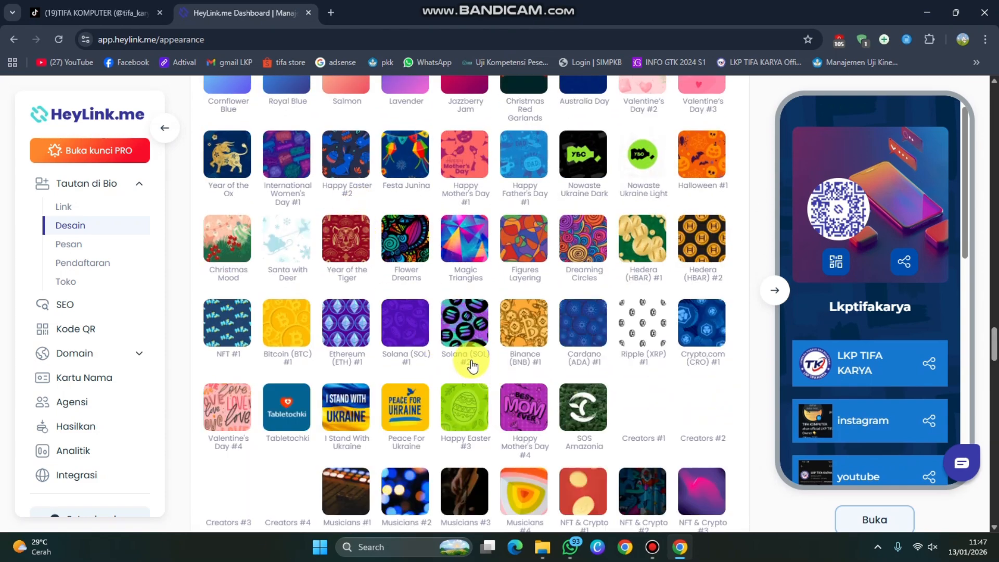
- Browse the free themes and apply Lifestyle #1 to the bio link page
scroll(458, 359, down, 5)
scroll(470, 360, down, 6)
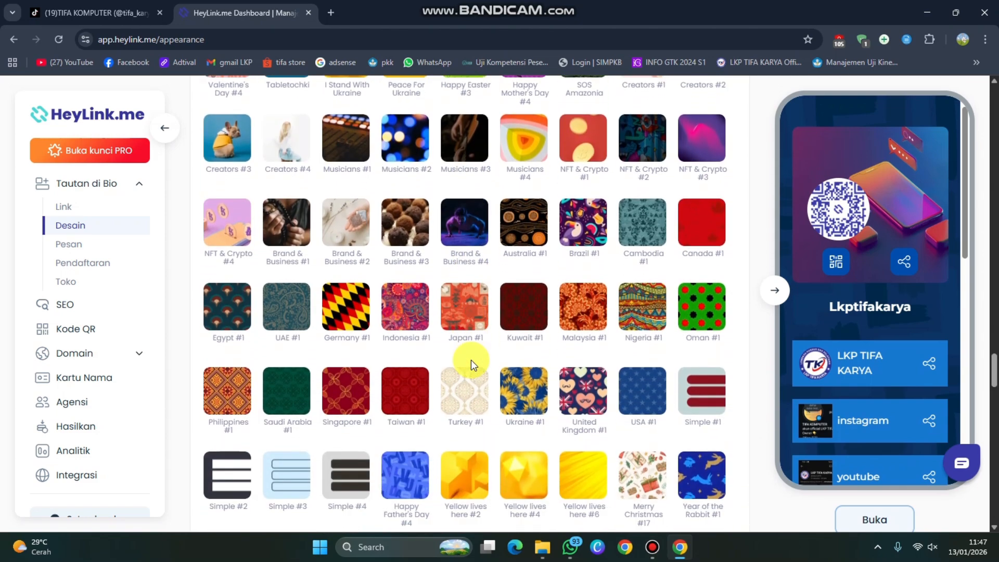
scroll(472, 363, down, 2)
scroll(472, 366, down, 8)
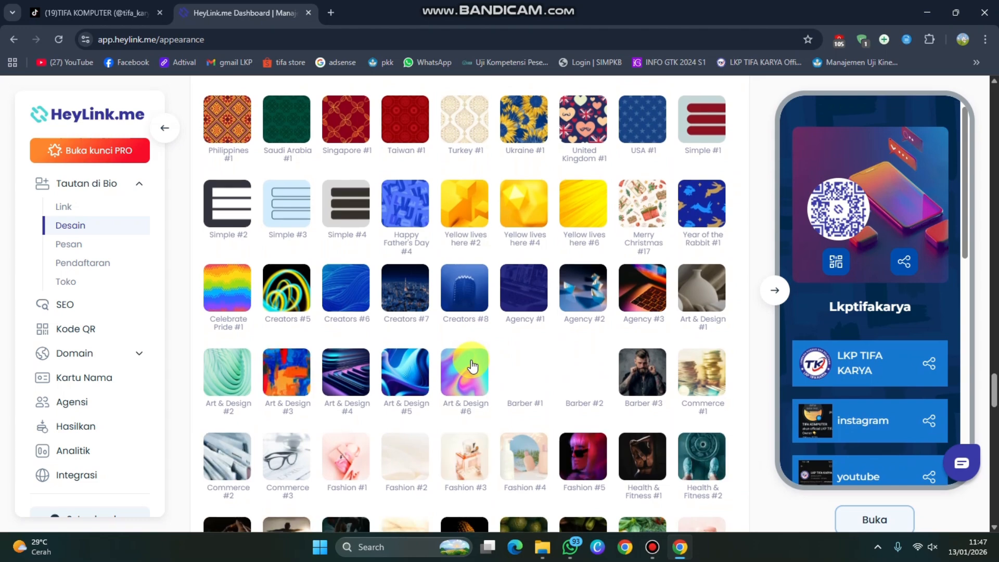
scroll(473, 366, down, 2)
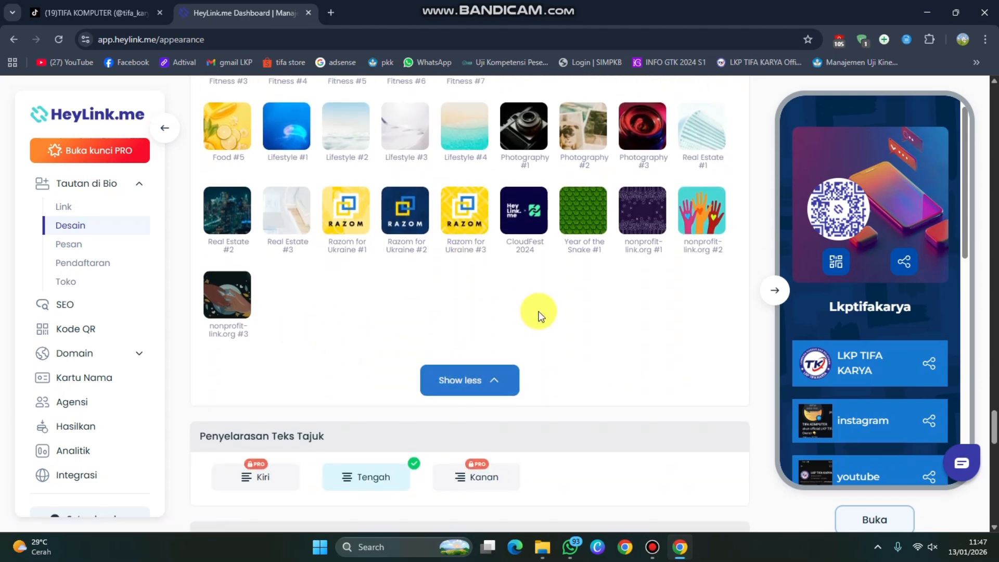
scroll(539, 311, up, 4)
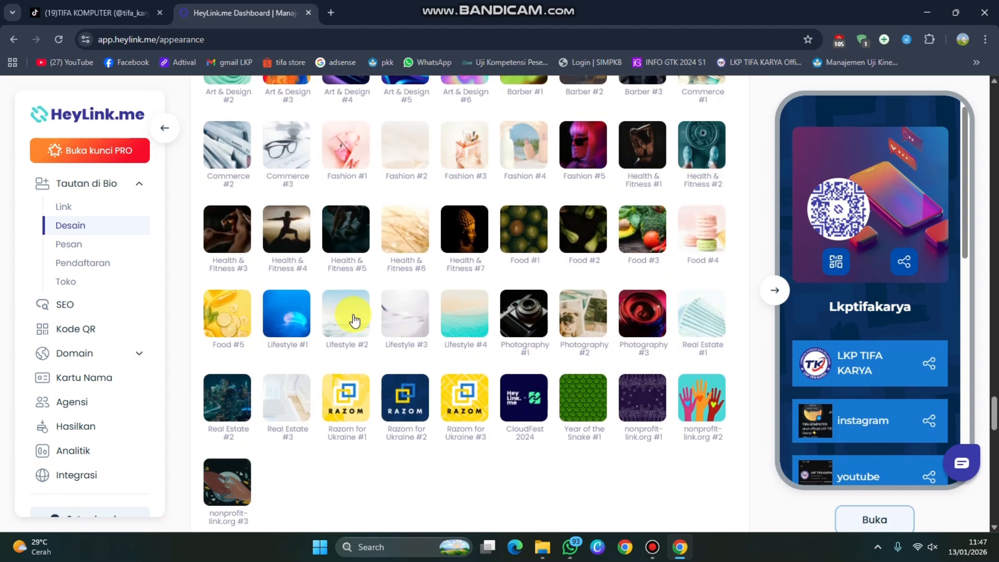
click(295, 319)
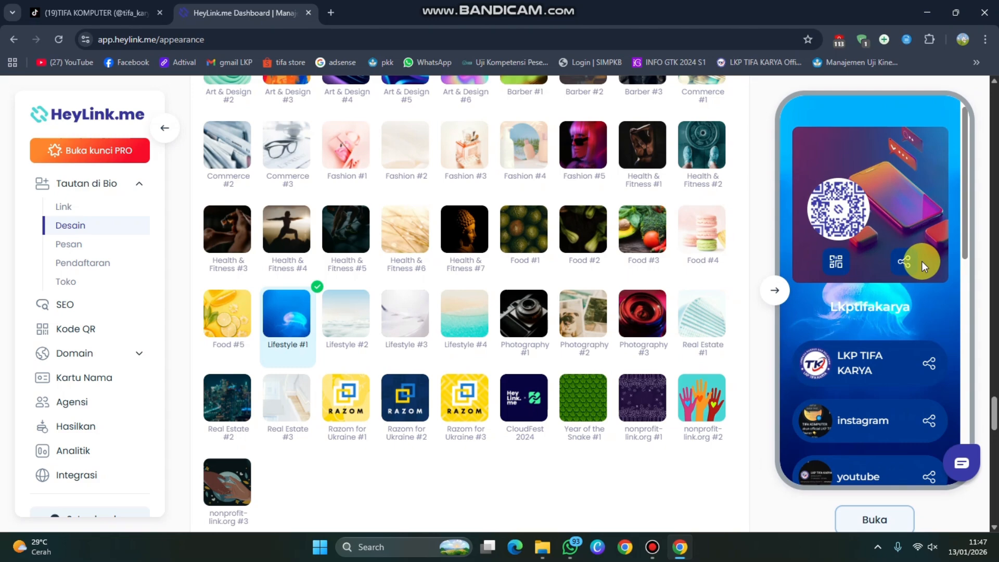
- Set the page header to the Avatar layout with the free circular avatar style
scroll(586, 259, down, 15)
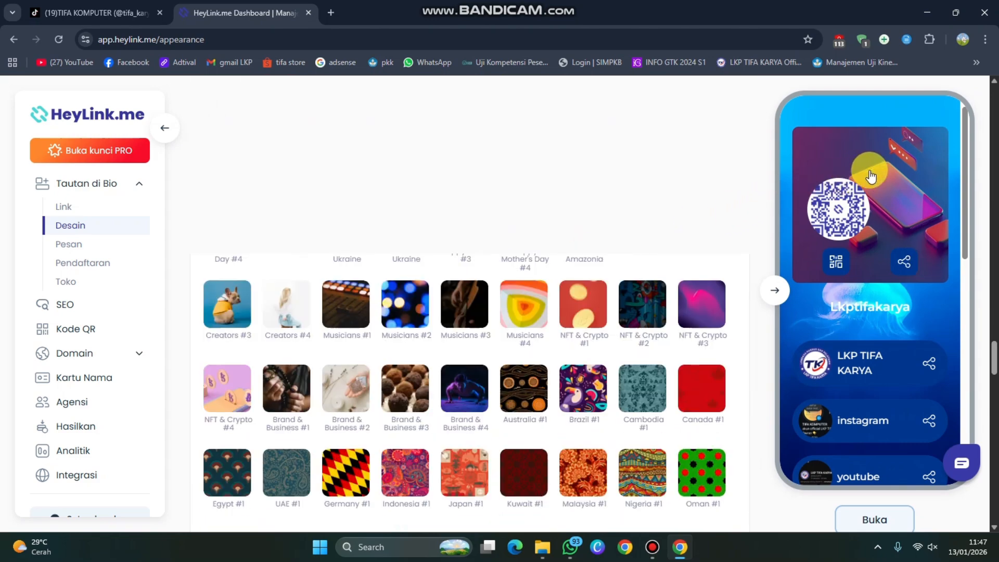
scroll(596, 315, up, 20)
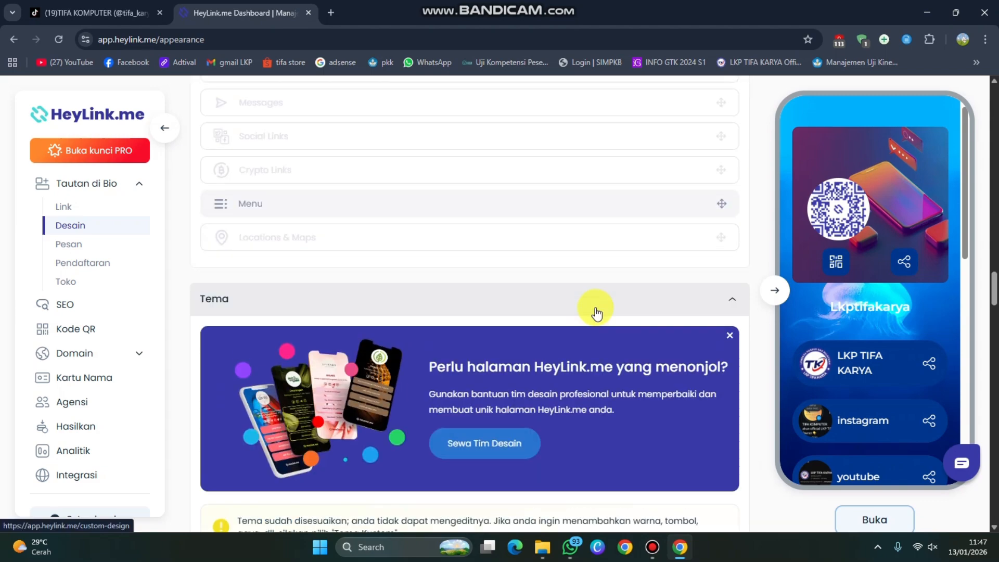
scroll(595, 305, up, 20)
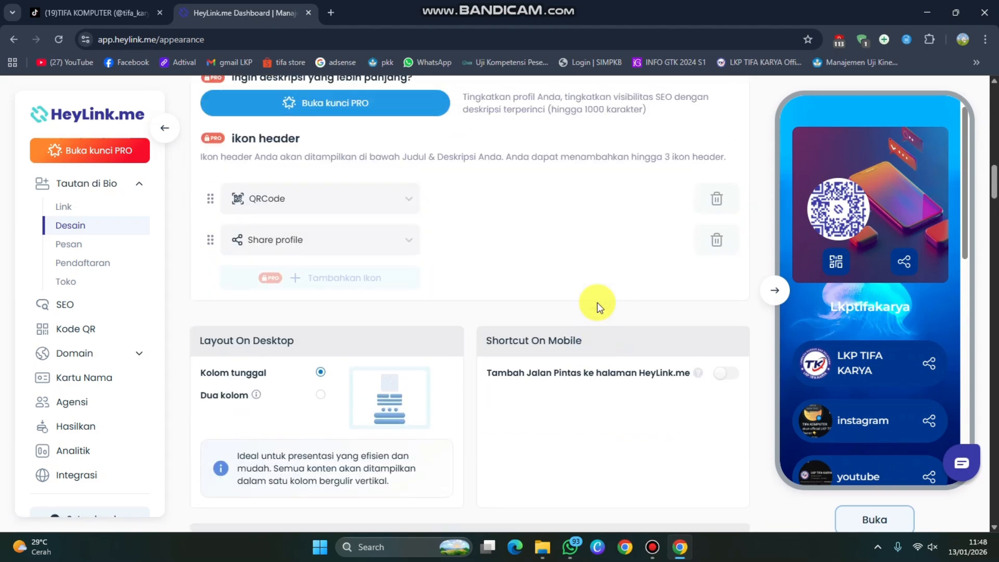
scroll(290, 279, up, 4)
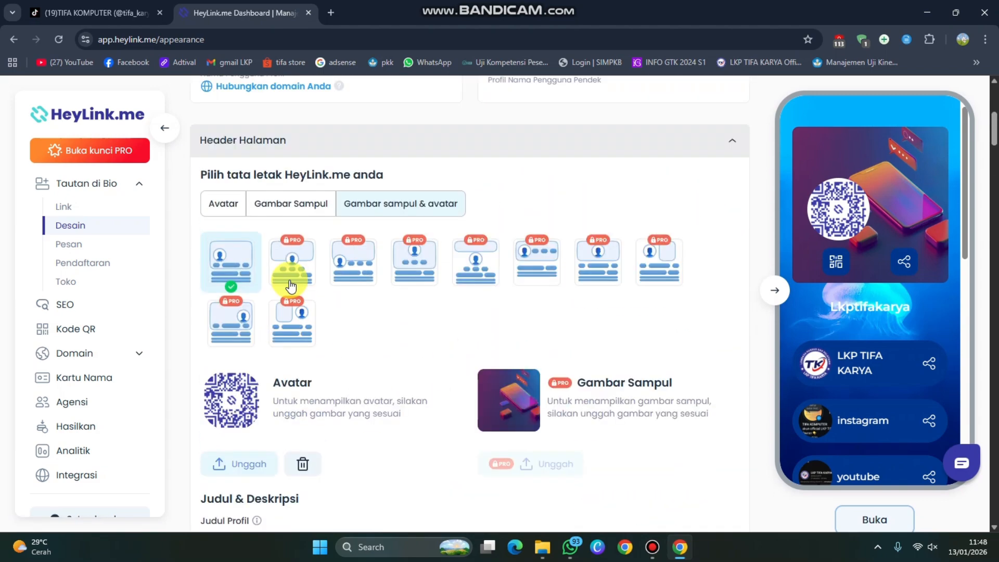
click(217, 299)
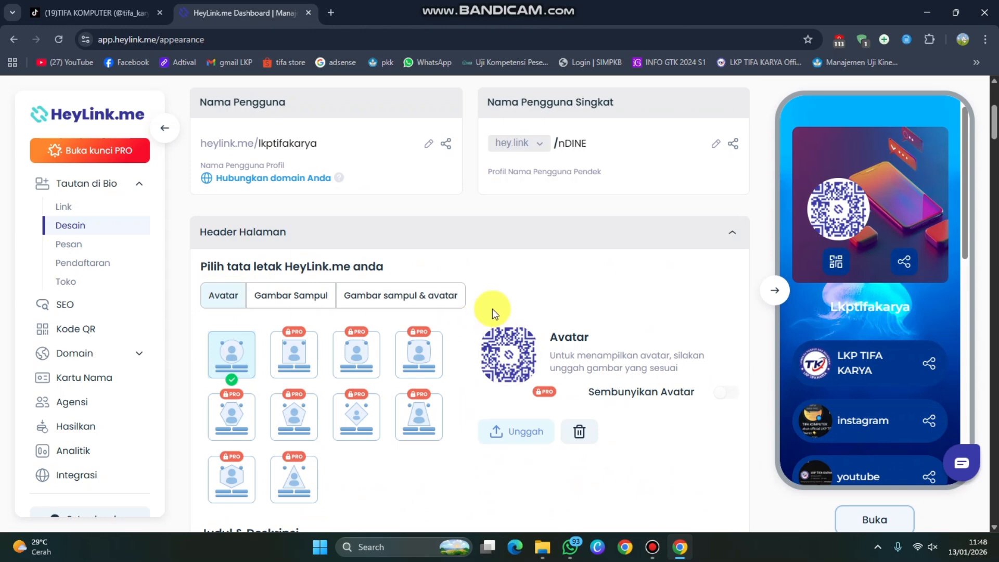
click(237, 354)
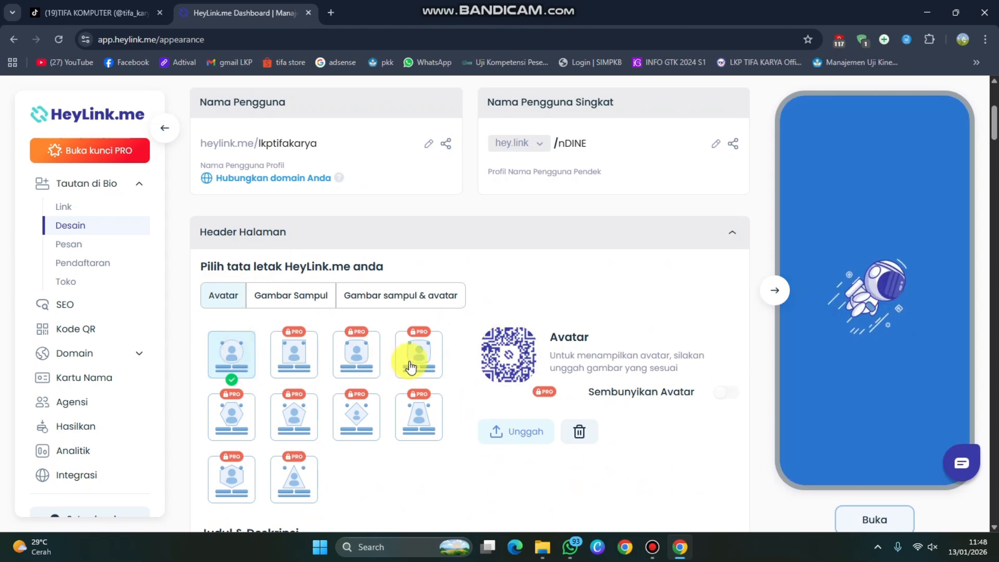
- Look over the remaining design settings, from the theme gallery through text alignment and design copying to the footer options
scroll(465, 380, down, 15)
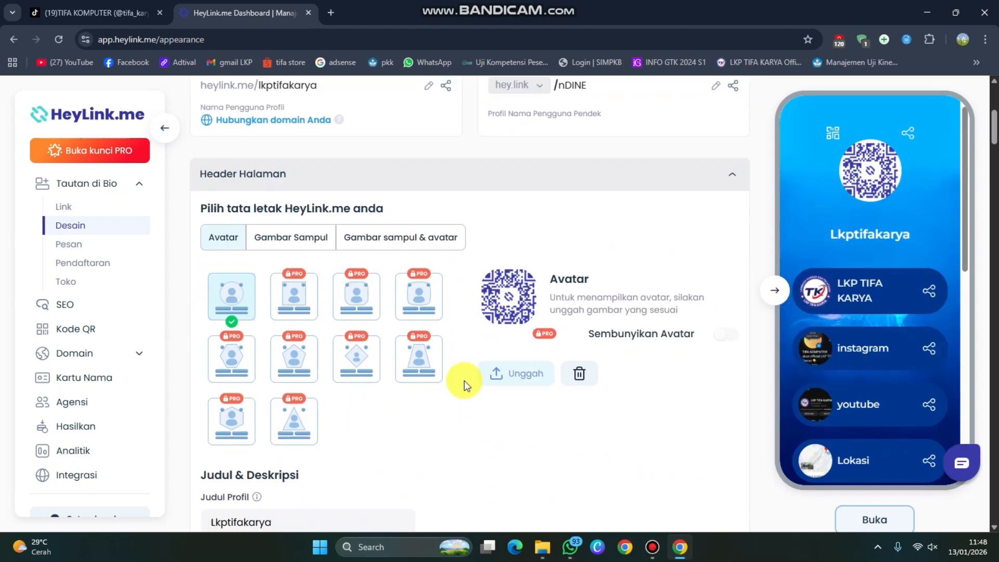
scroll(468, 377, down, 20)
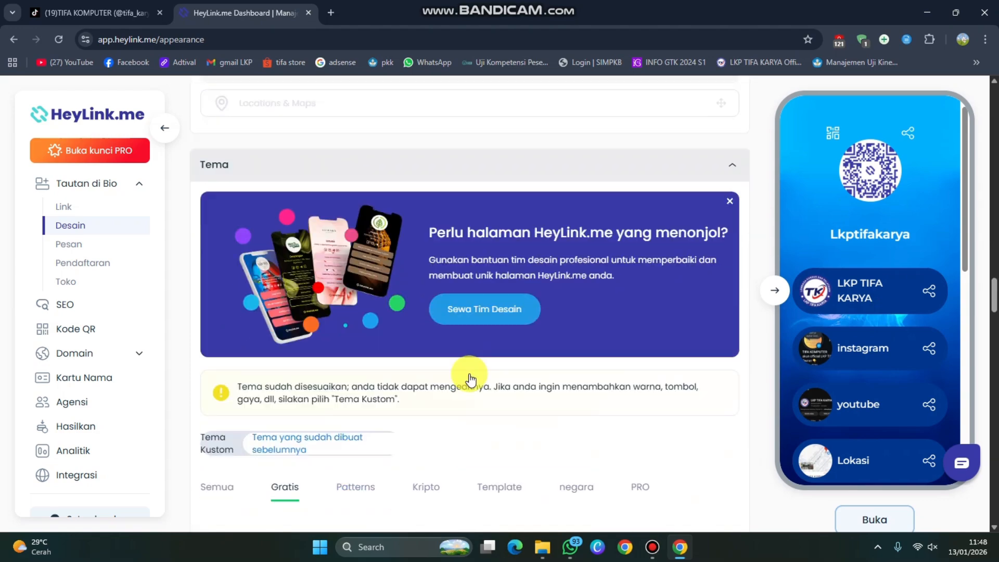
scroll(471, 378, down, 10)
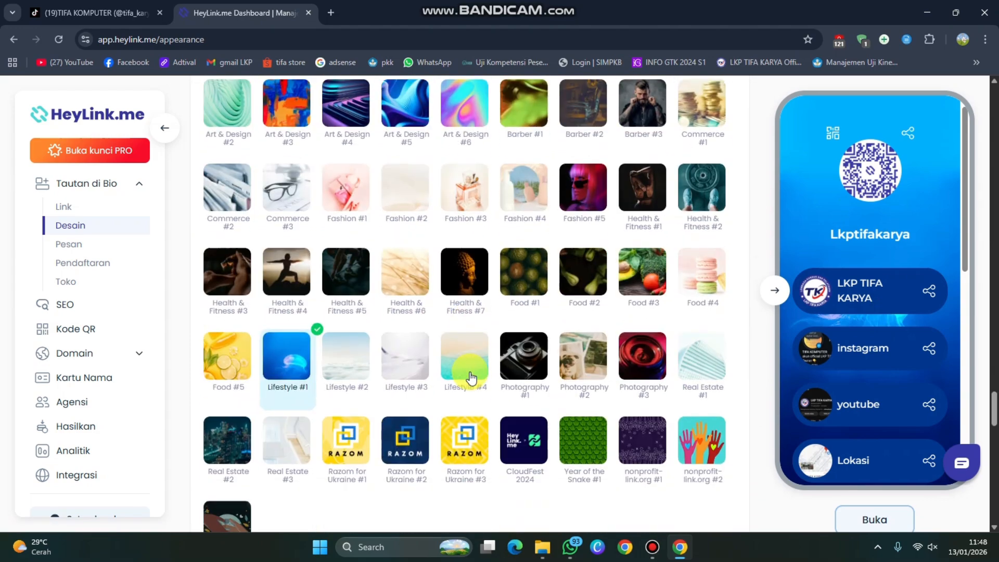
scroll(472, 376, down, 6)
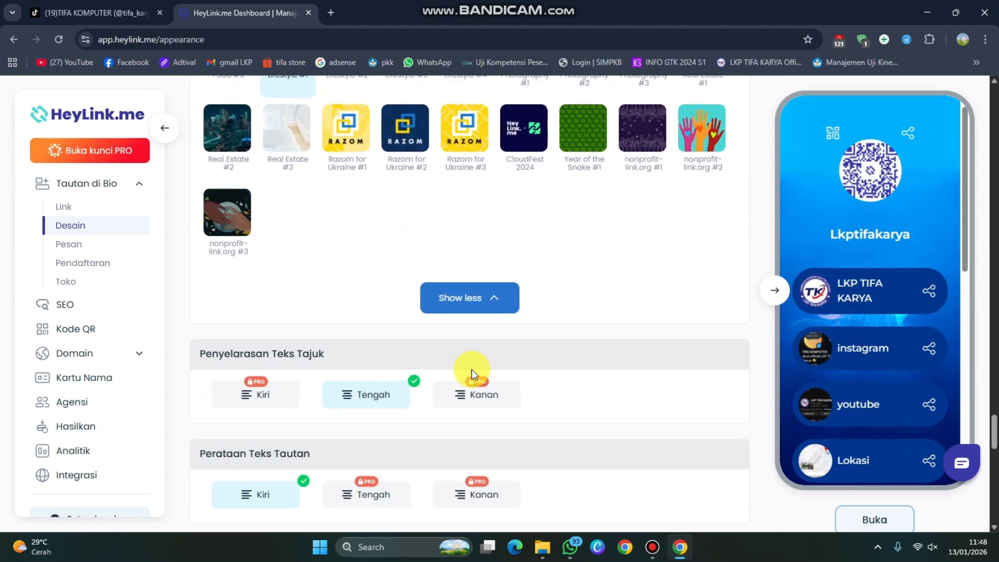
scroll(471, 370, down, 4)
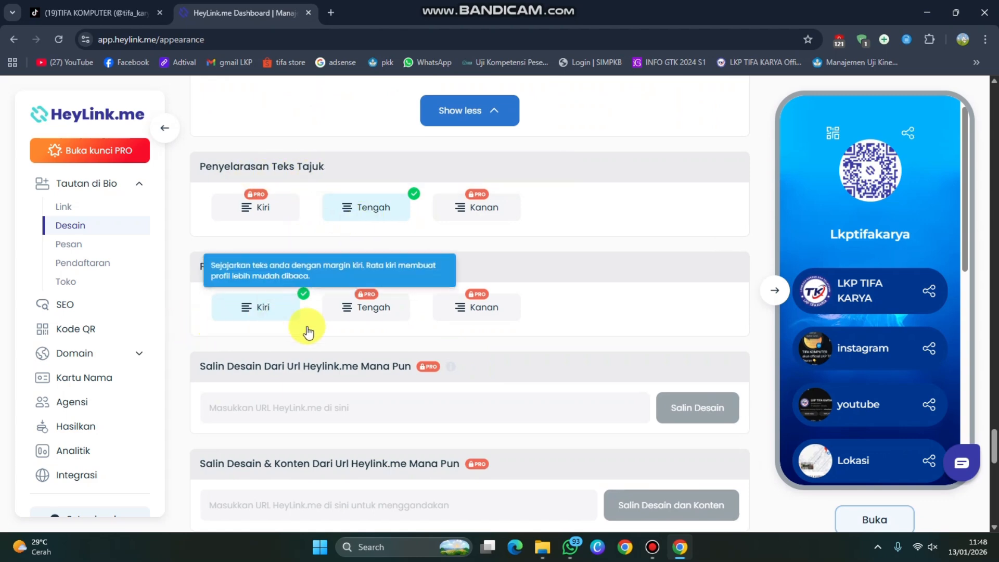
scroll(470, 362, down, 2)
scroll(348, 292, down, 2)
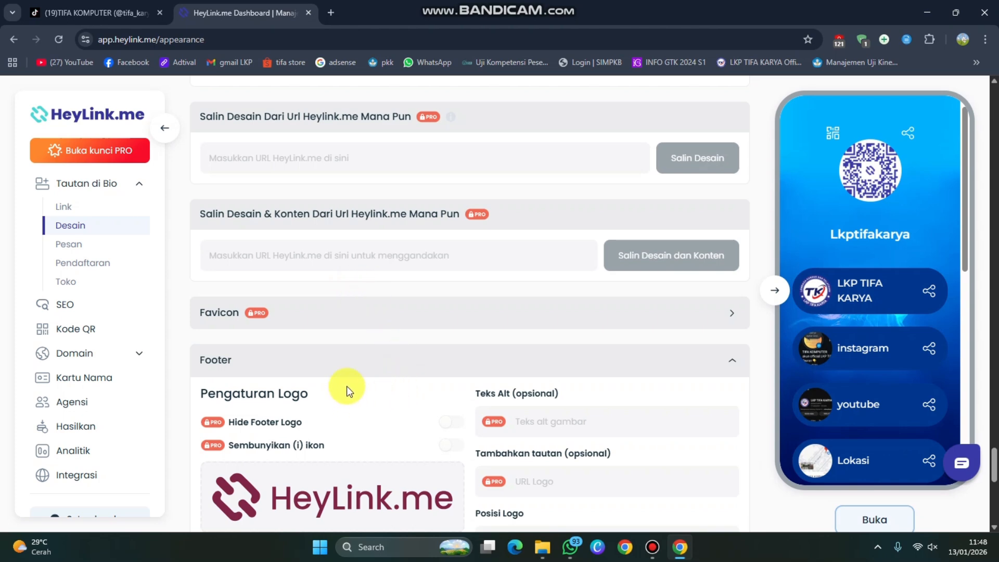
scroll(361, 392, down, 6)
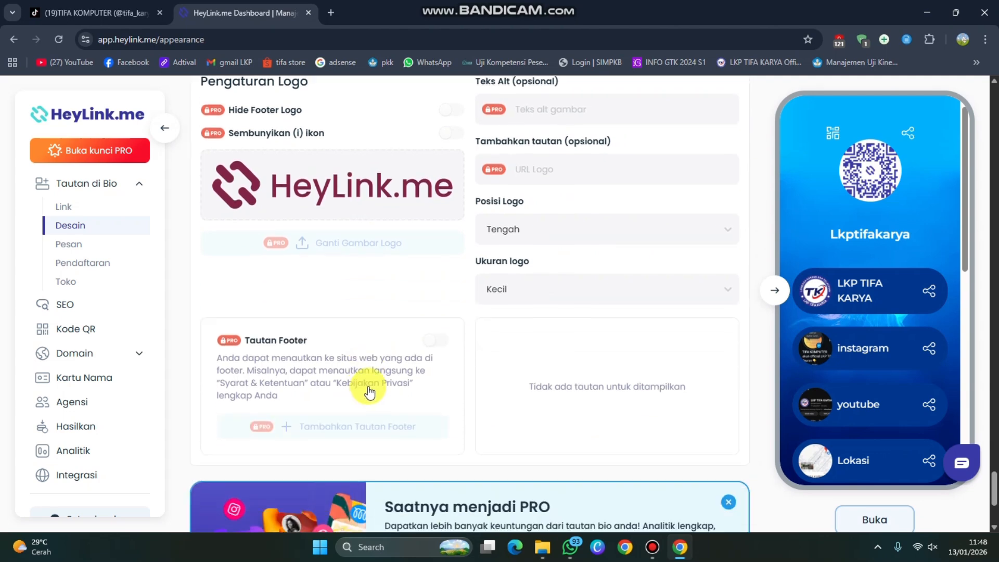
scroll(372, 385, down, 3)
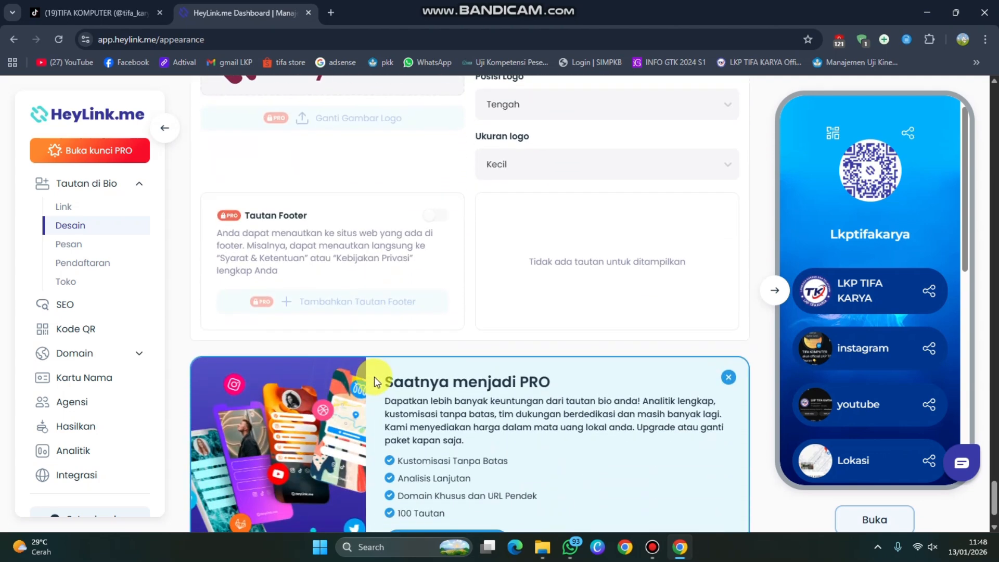
scroll(367, 386, down, 2)
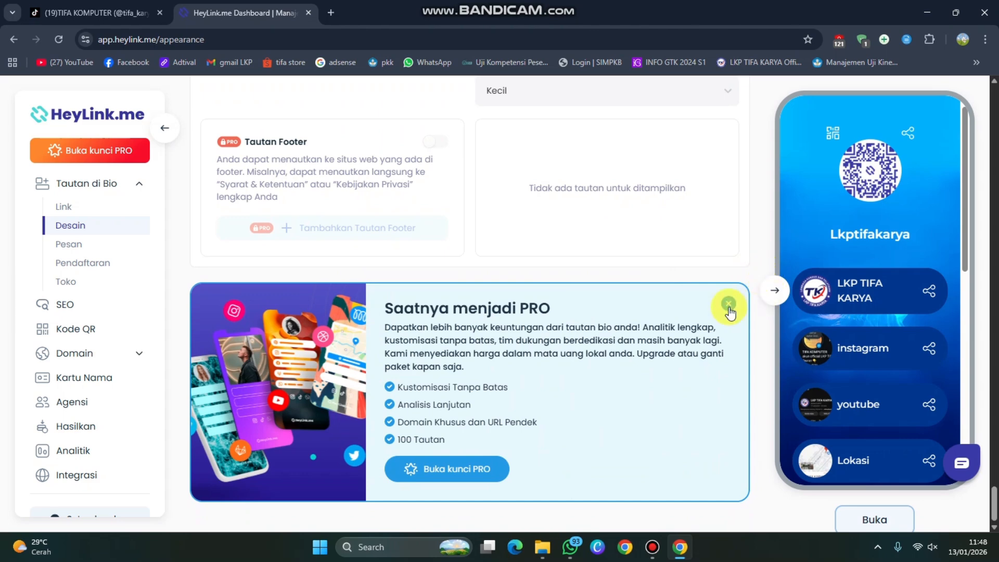
- Dismiss the PRO upgrade banner below the footer settings
click(728, 305)
scroll(500, 354, up, 6)
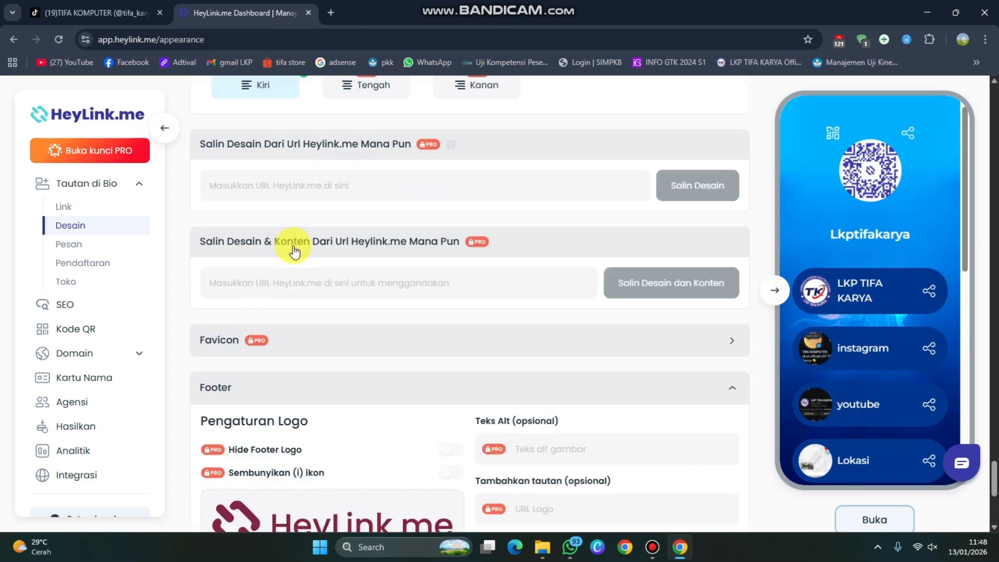
scroll(294, 249, up, 20)
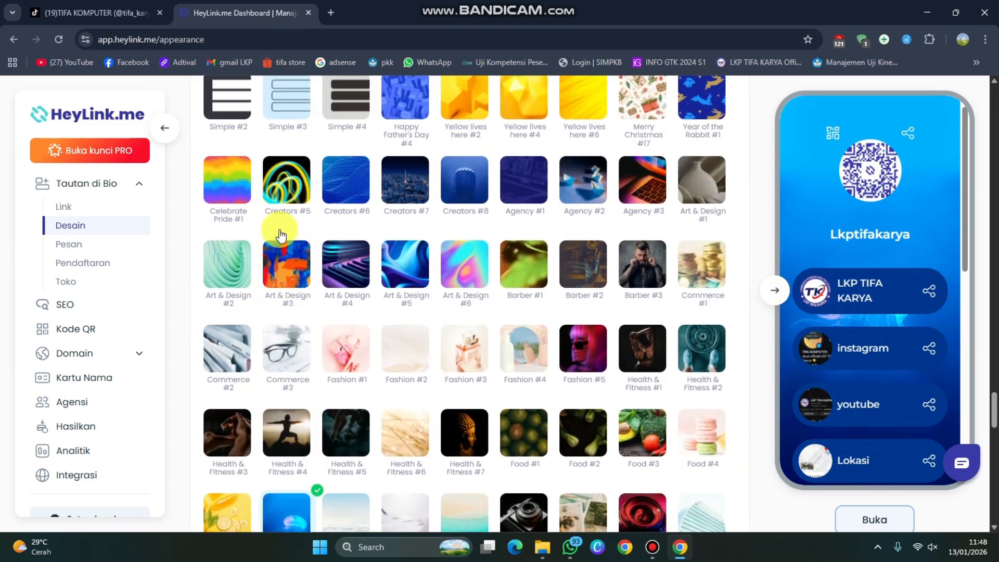
- Enable the visitor message form in the Pesan section and view it in the phone preview
click(82, 245)
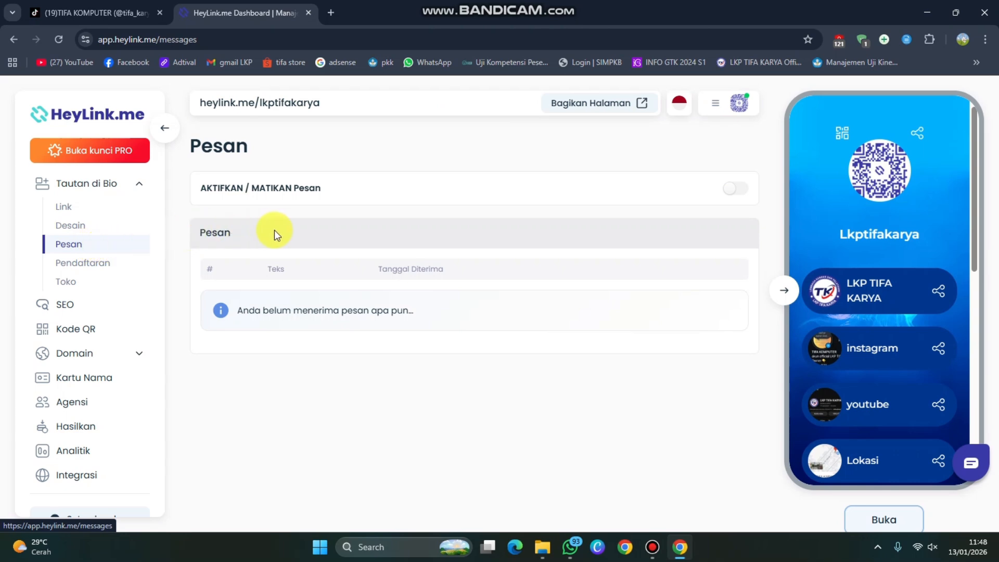
click(732, 188)
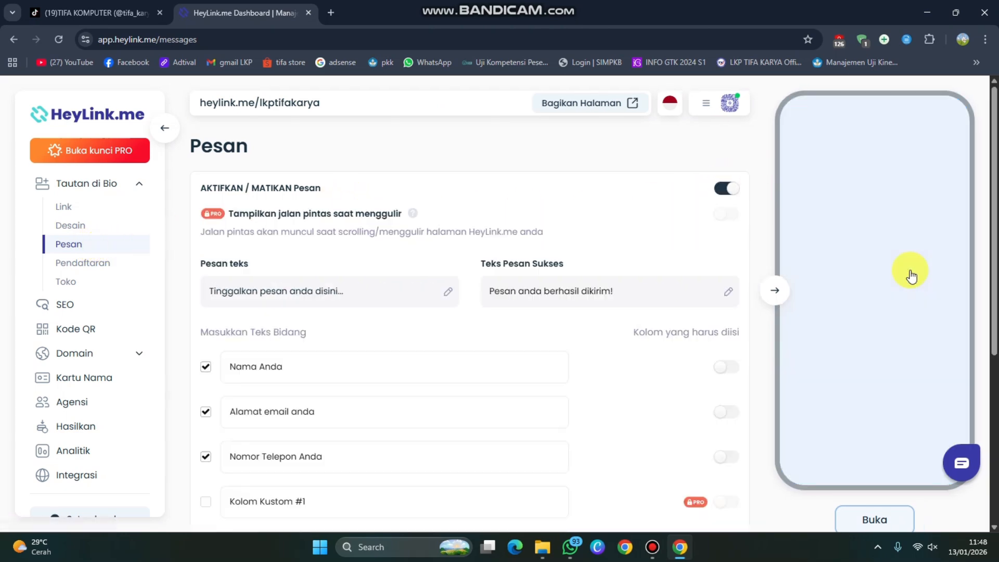
scroll(910, 273, down, 5)
scroll(911, 273, down, 5)
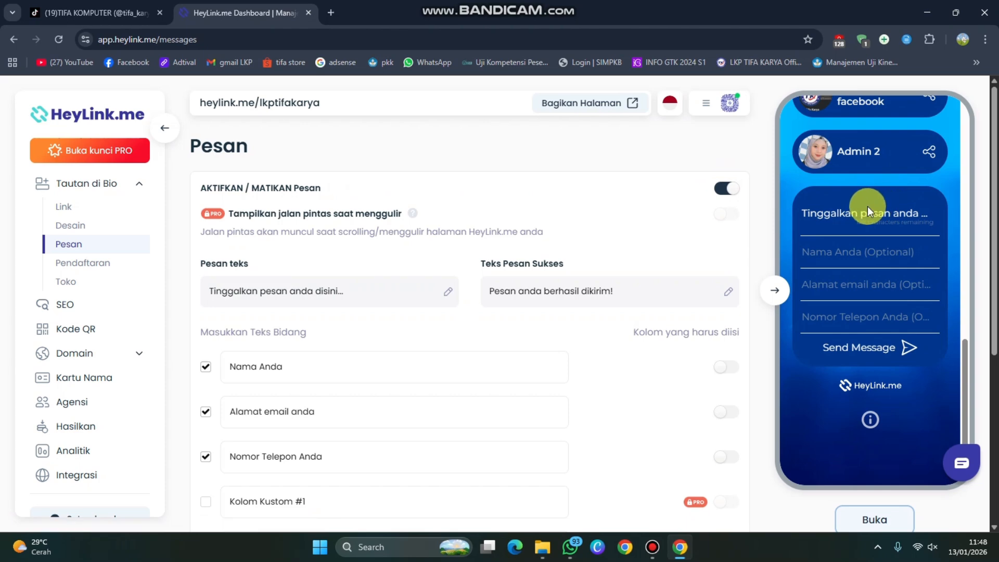
- Look through the message form's input field settings and turn the Pesan feature off
click(860, 230)
scroll(294, 367, down, 2)
scroll(283, 382, down, 2)
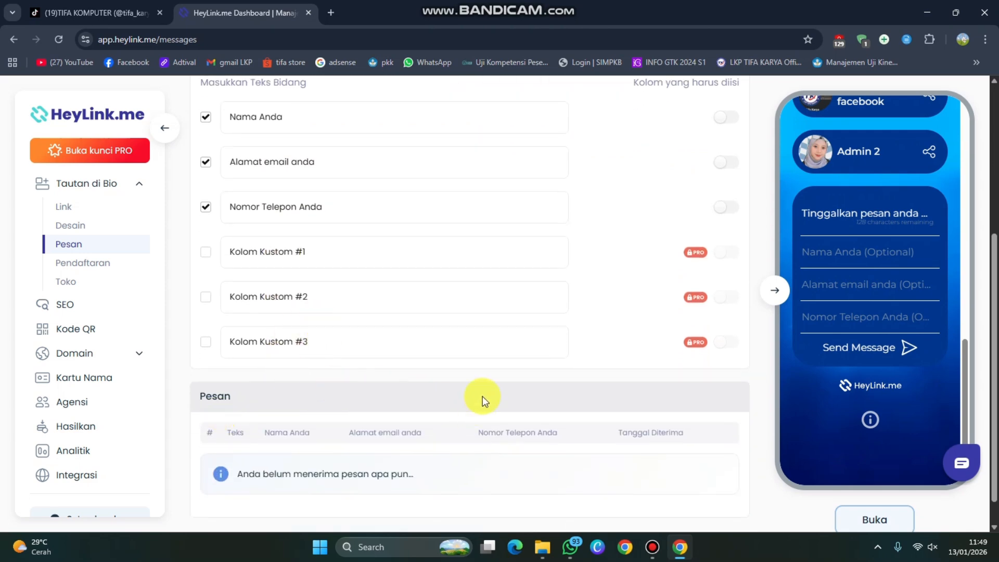
scroll(483, 396, up, 4)
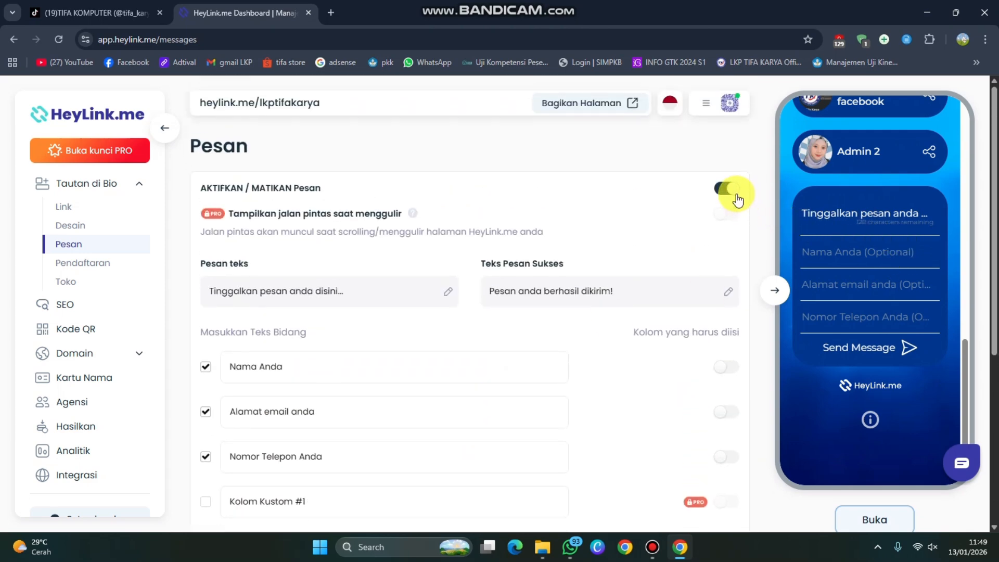
click(735, 193)
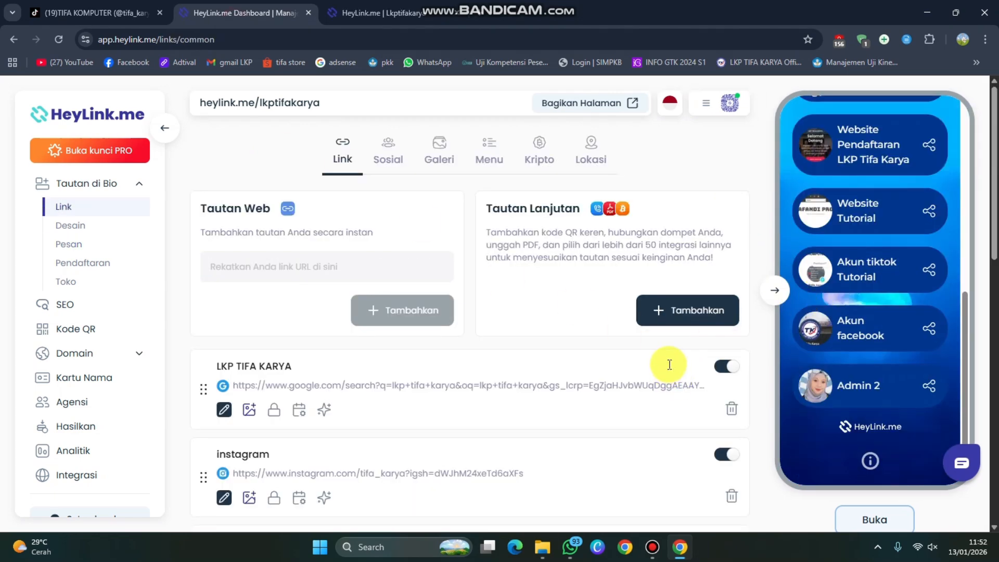
- Look through the Tautan Lanjutan catalogue of advanced link types and close it without adding one
scroll(553, 339, down, 1)
scroll(553, 339, up, 1)
click(698, 310)
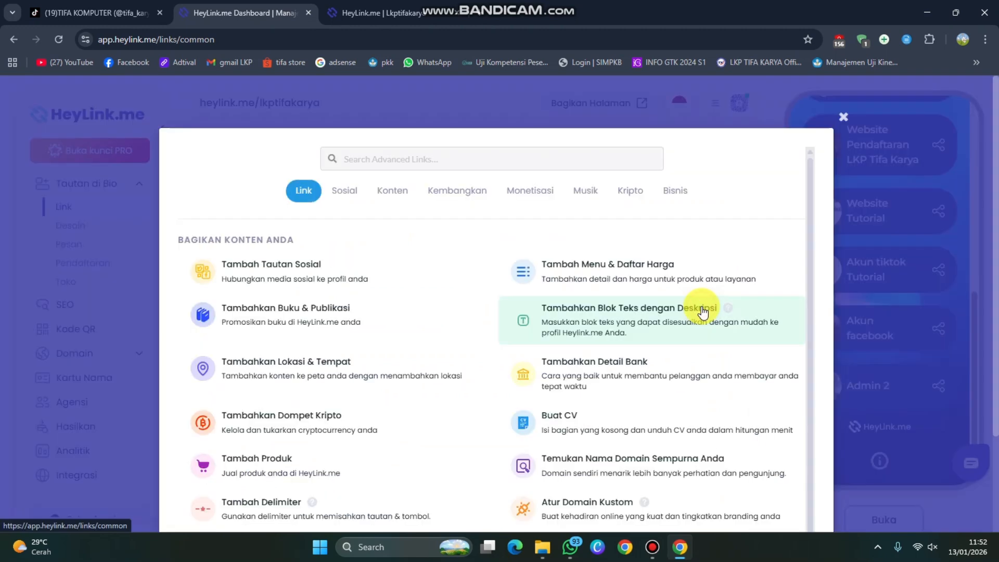
scroll(490, 332, down, 1)
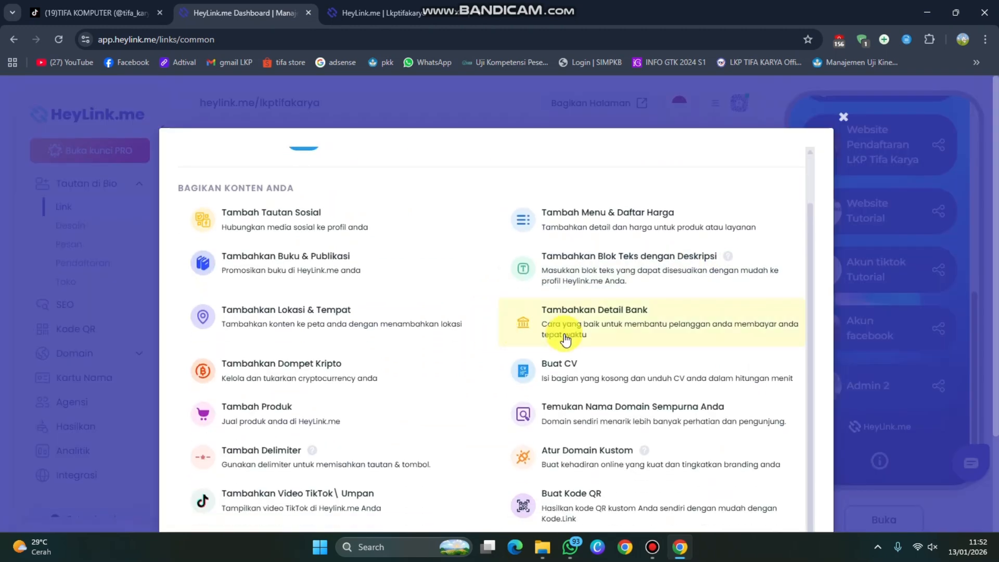
scroll(606, 374, down, 2)
click(510, 499)
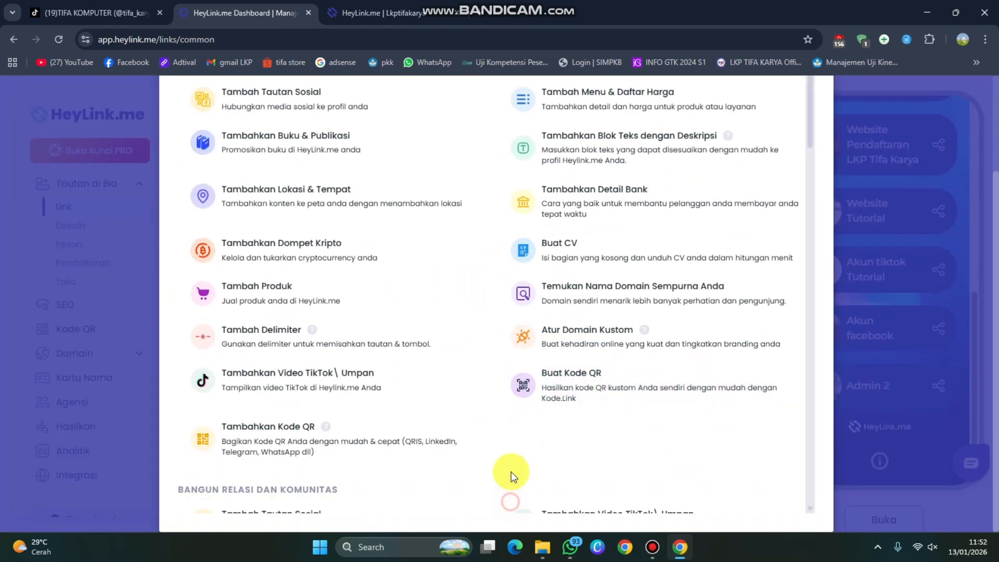
scroll(505, 430, down, 4)
scroll(504, 430, down, 15)
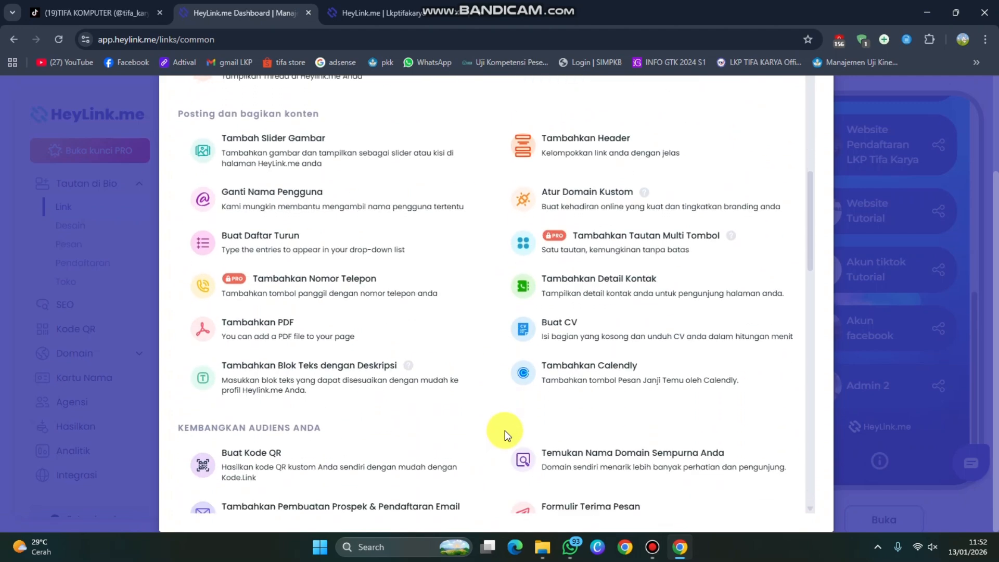
scroll(505, 430, down, 9)
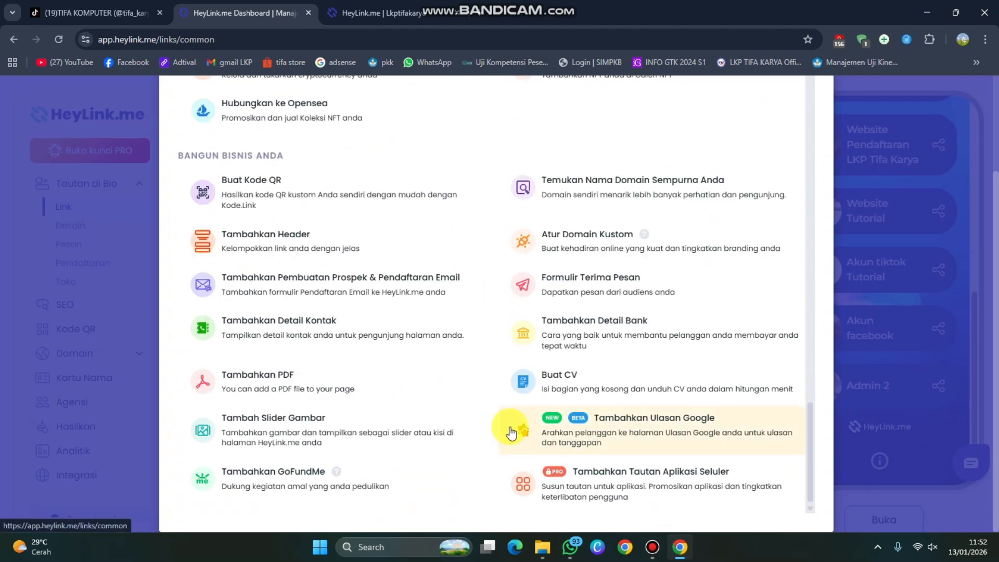
click(930, 328)
- Review the list of added links and open the public bio page to check how they are displayed
scroll(521, 364, down, 1)
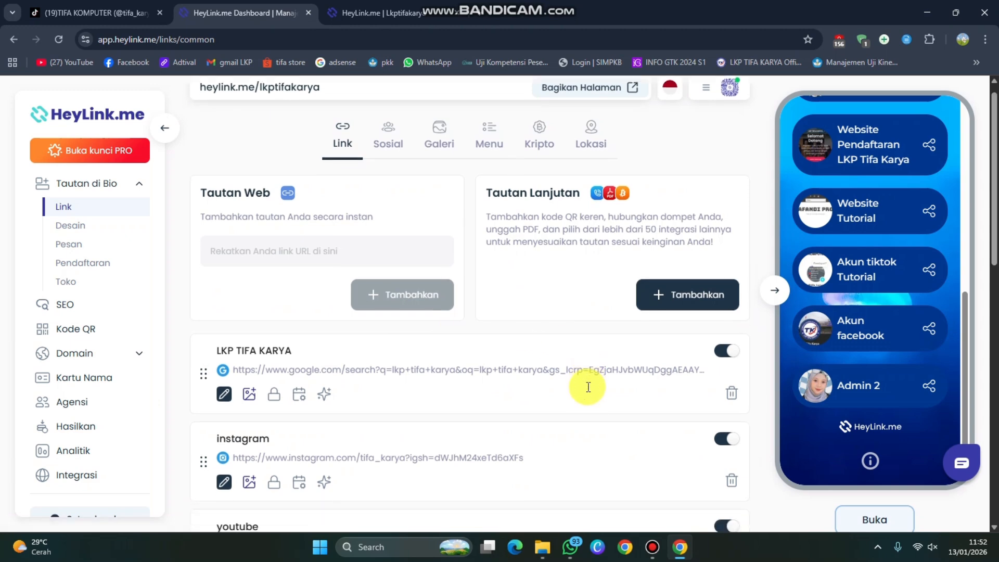
scroll(588, 386, down, 9)
scroll(589, 386, up, 3)
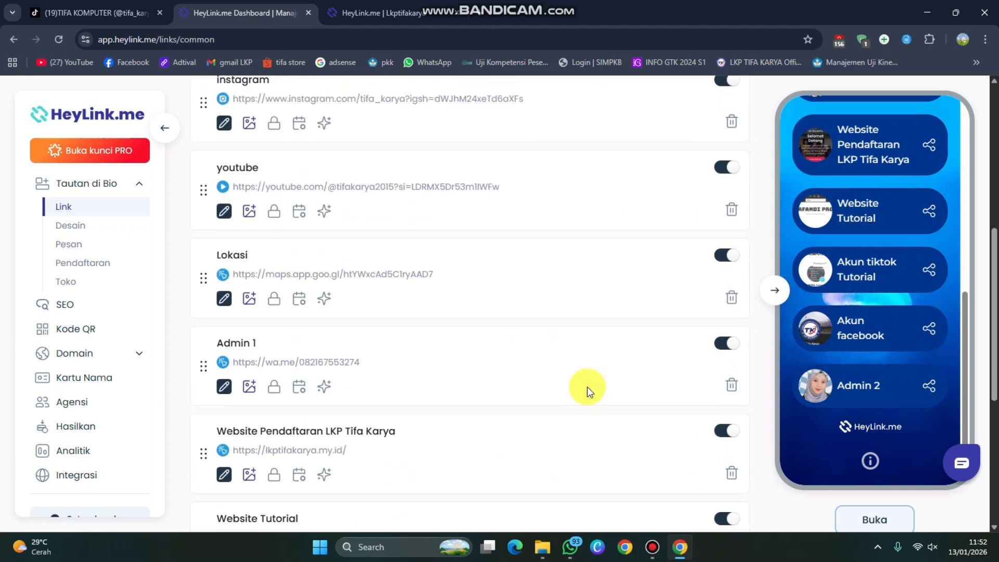
click(871, 518)
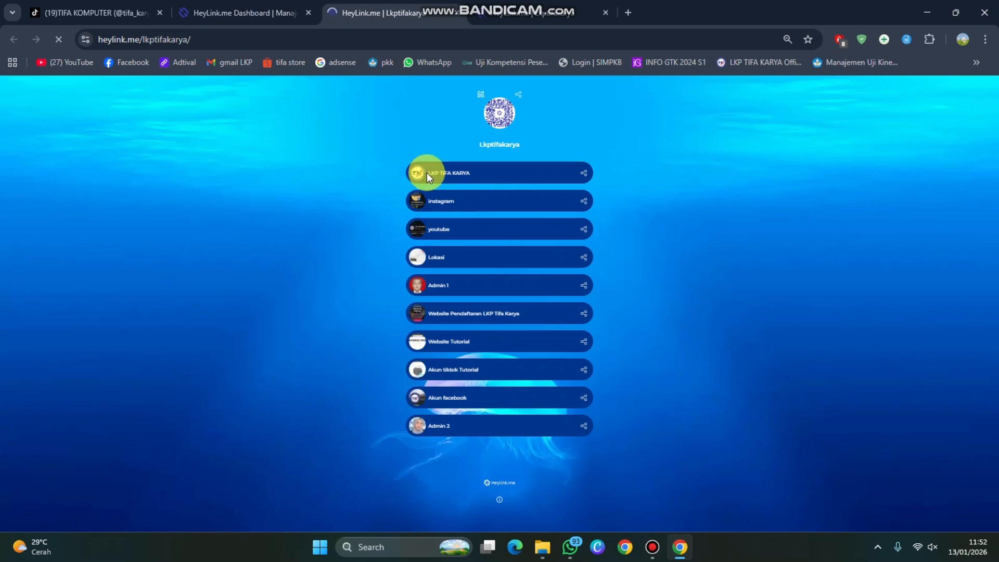
scroll(523, 180, up, 3)
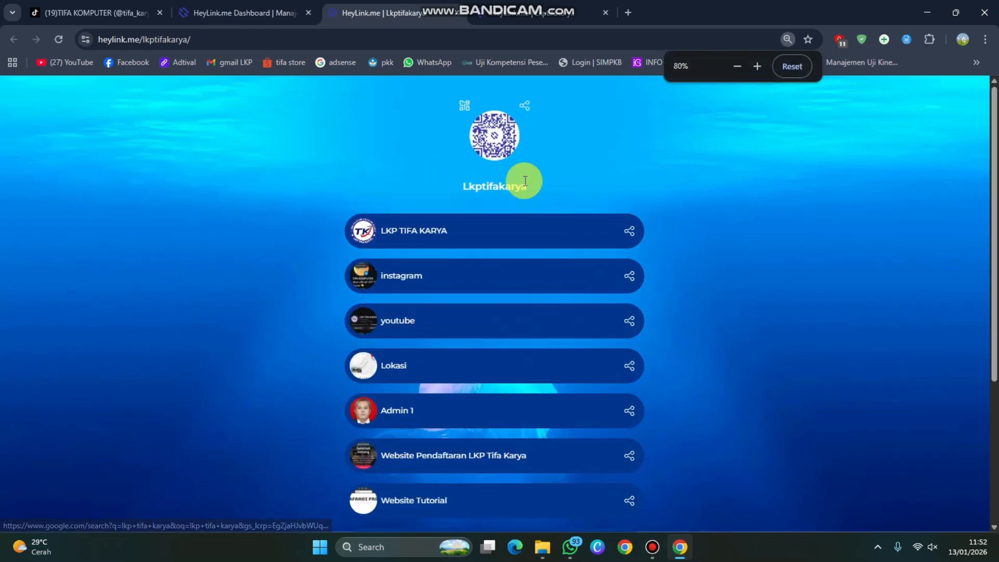
scroll(523, 186, down, 5)
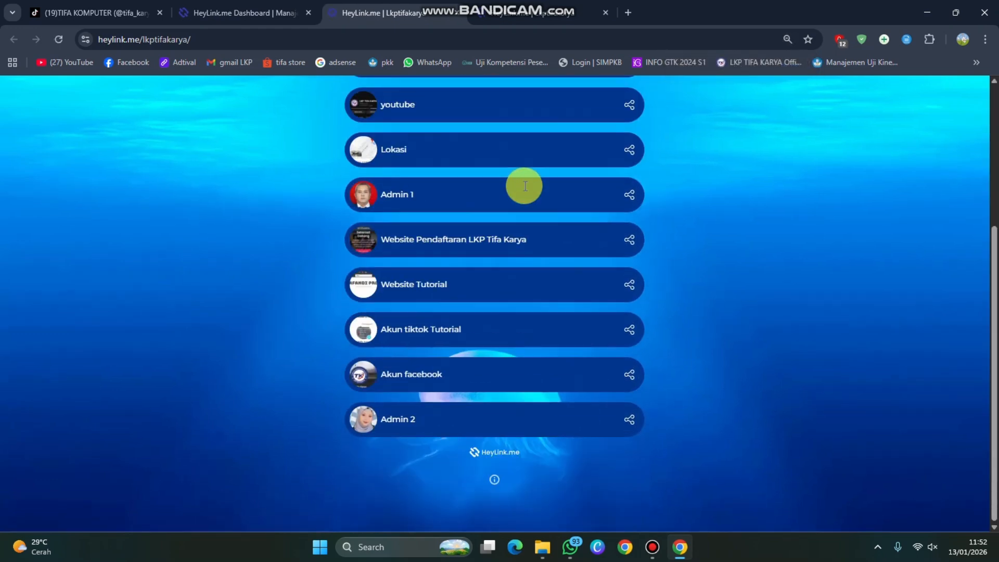
scroll(521, 188, up, 5)
- Return to the dashboard's design settings and set the desktop layout to Dua kolom
click(289, 17)
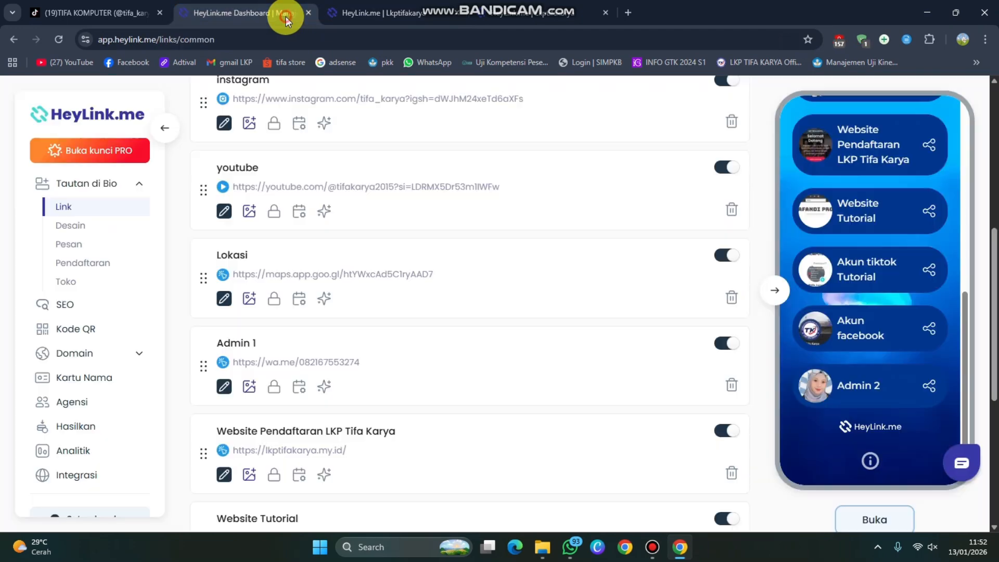
scroll(329, 259, down, 5)
scroll(335, 259, up, 12)
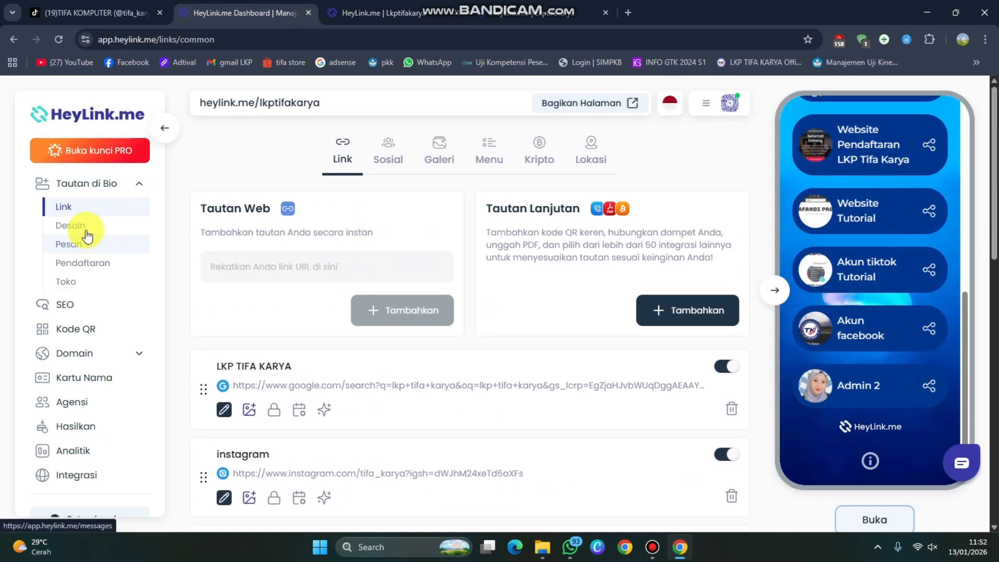
click(93, 223)
scroll(282, 311, down, 8)
scroll(282, 311, down, 10)
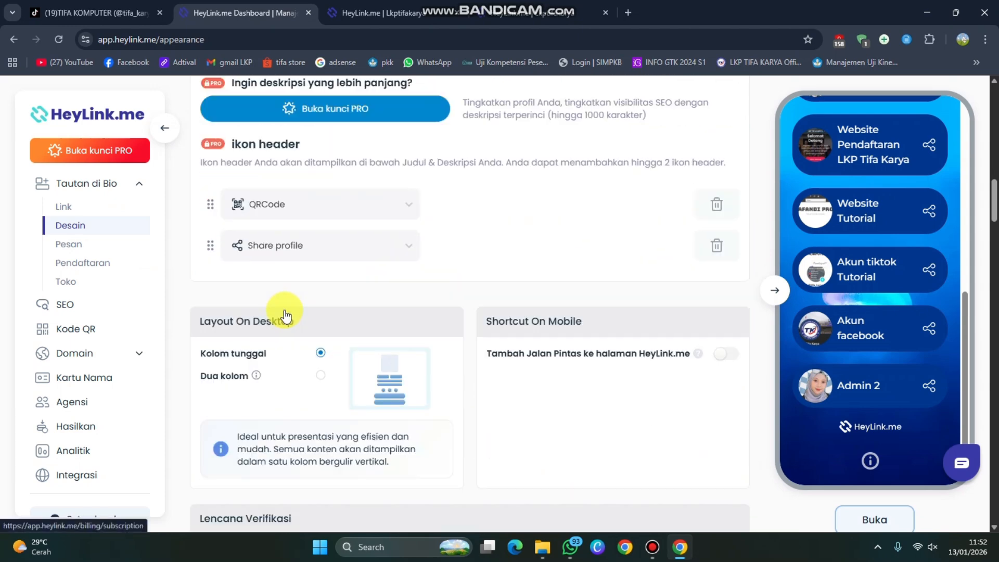
scroll(284, 314, up, 5)
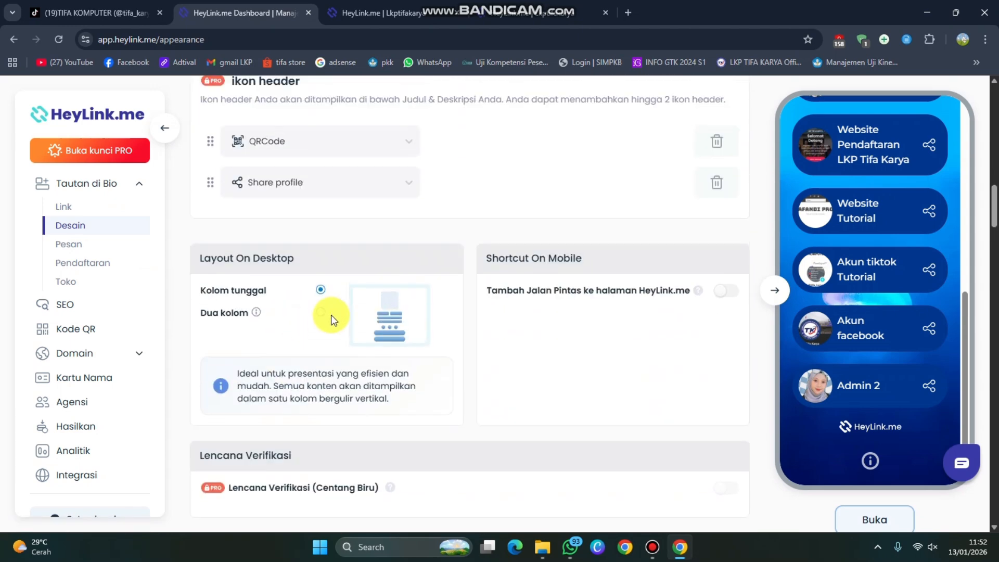
click(319, 315)
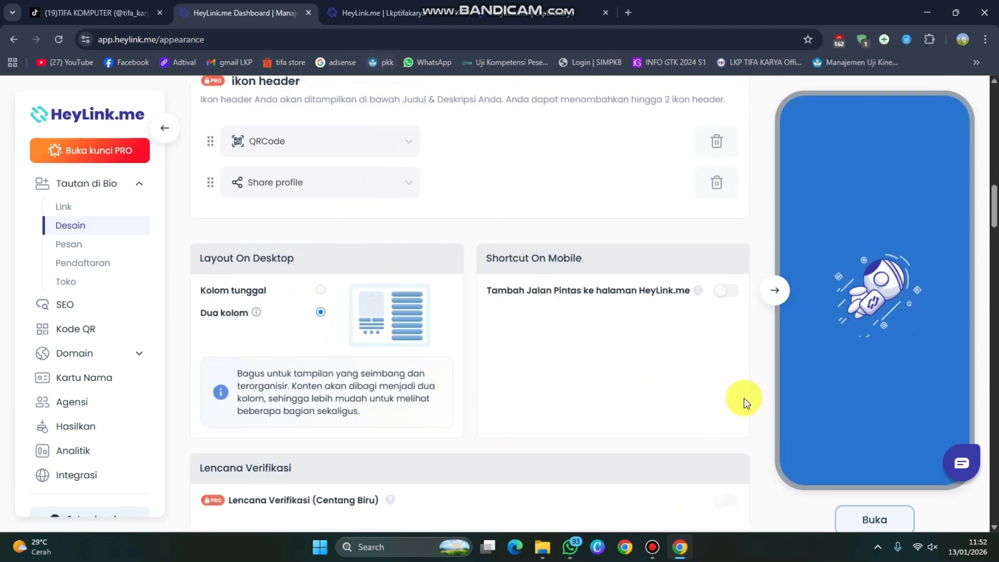
- Open the public bio page and compare its two-column layout with the earlier single-column version
click(886, 519)
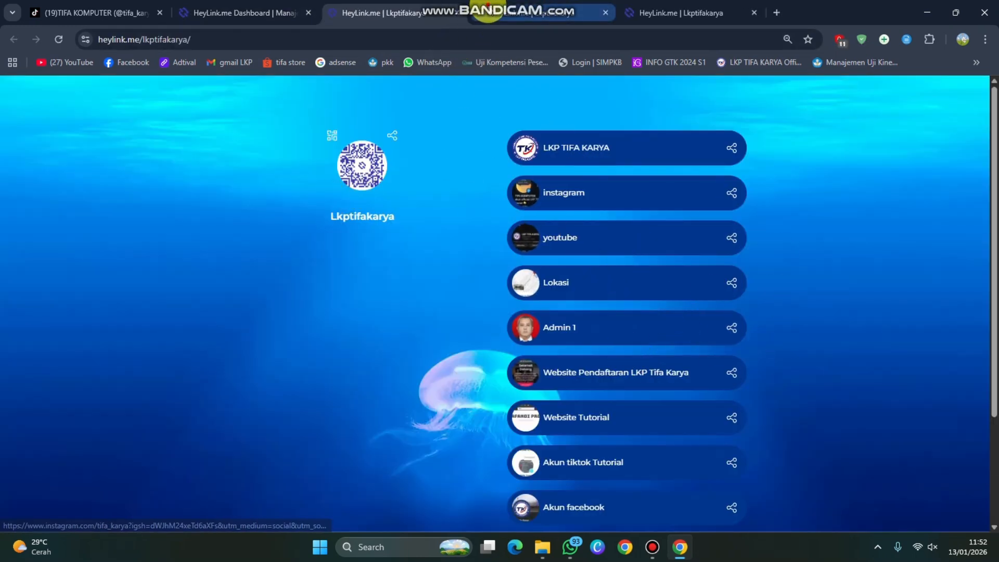
click(488, 13)
scroll(593, 259, down, 4)
scroll(594, 254, up, 4)
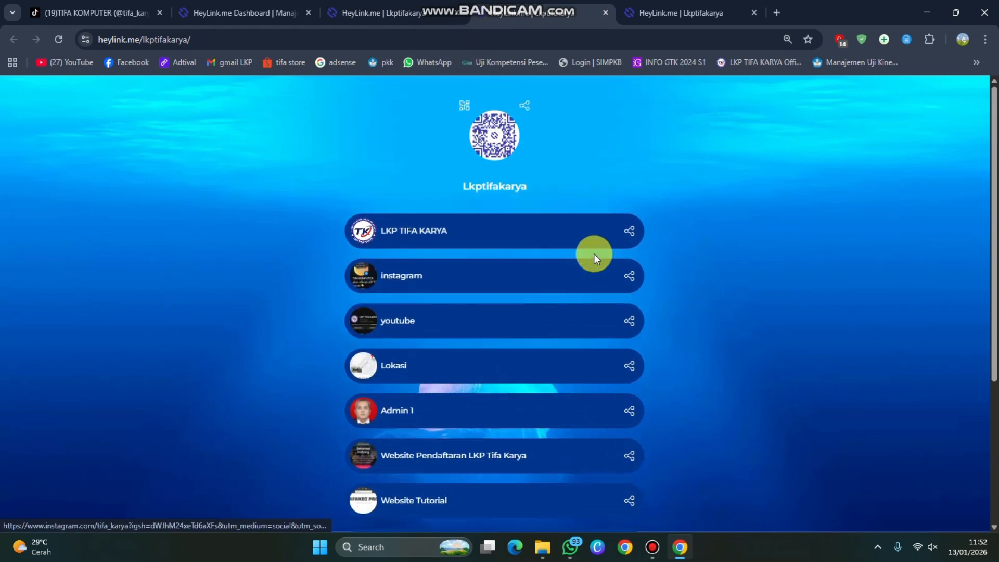
scroll(595, 252, down, 3)
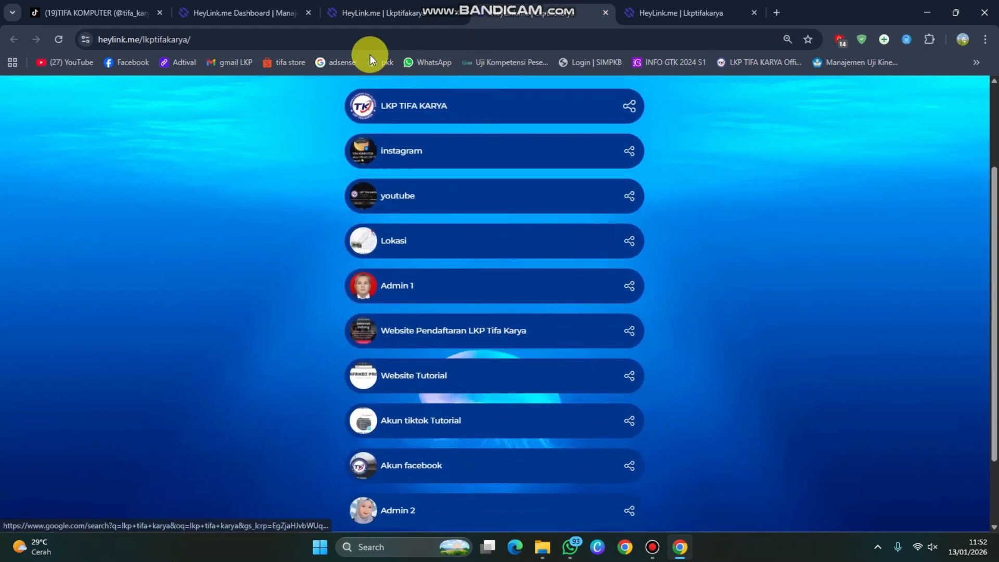
click(357, 12)
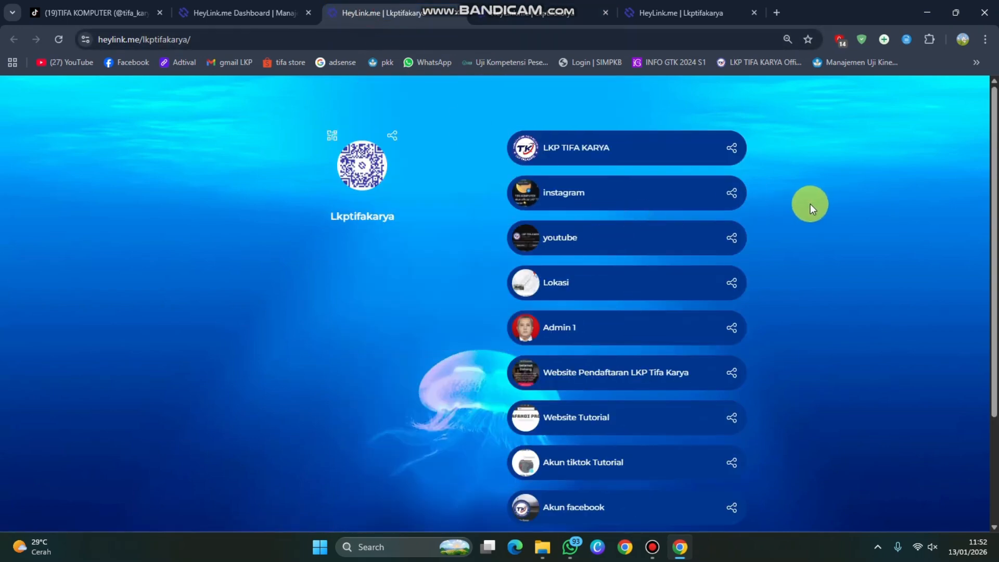
scroll(810, 202, down, 1)
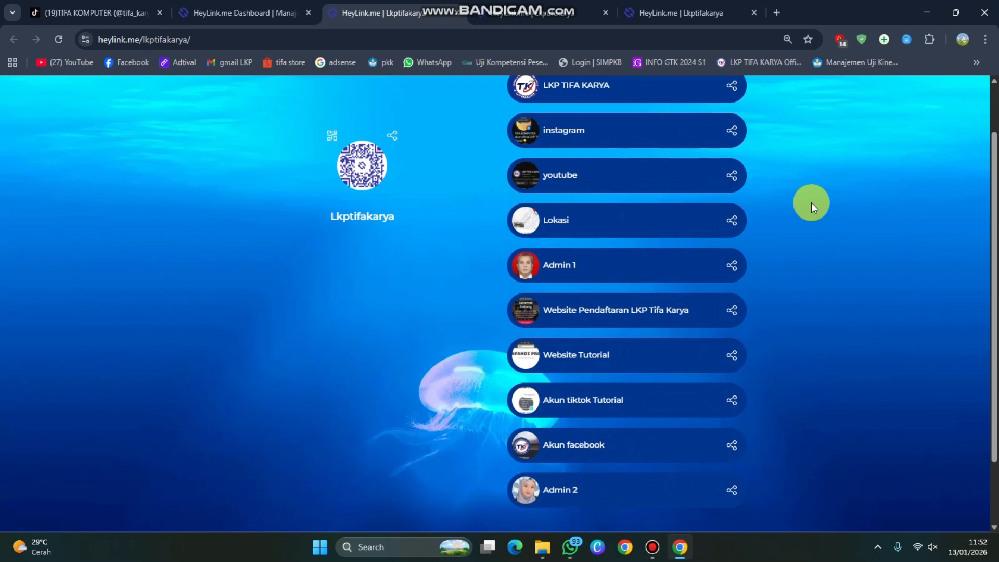
scroll(811, 201, up, 1)
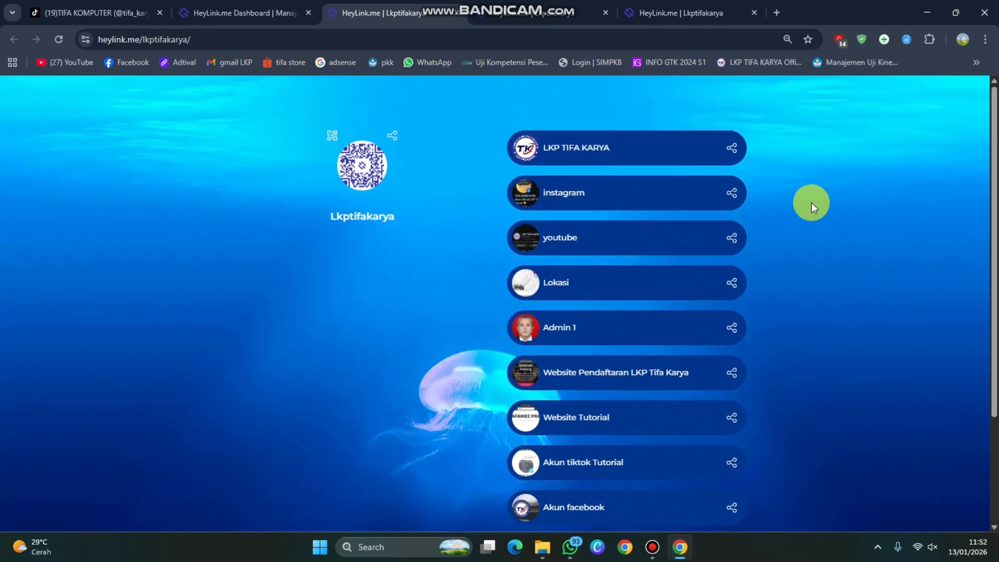
scroll(811, 201, down, 1)
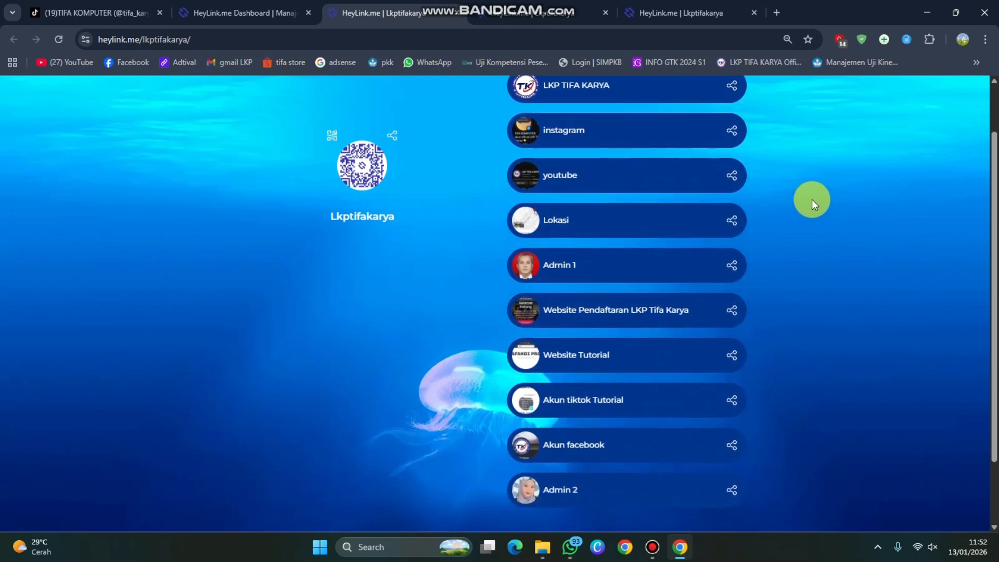